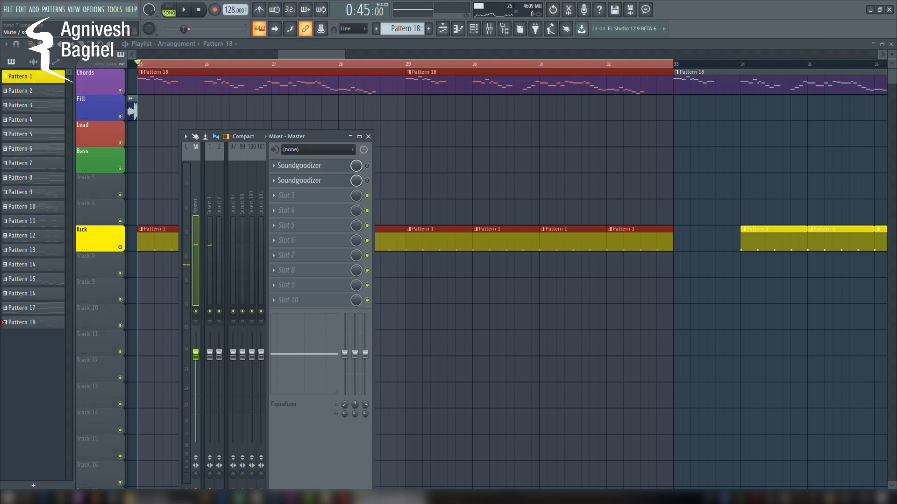
# - Start playback of the fresh project with its default Kick, Clap, Hat and Snare channels
pyautogui.press('space')
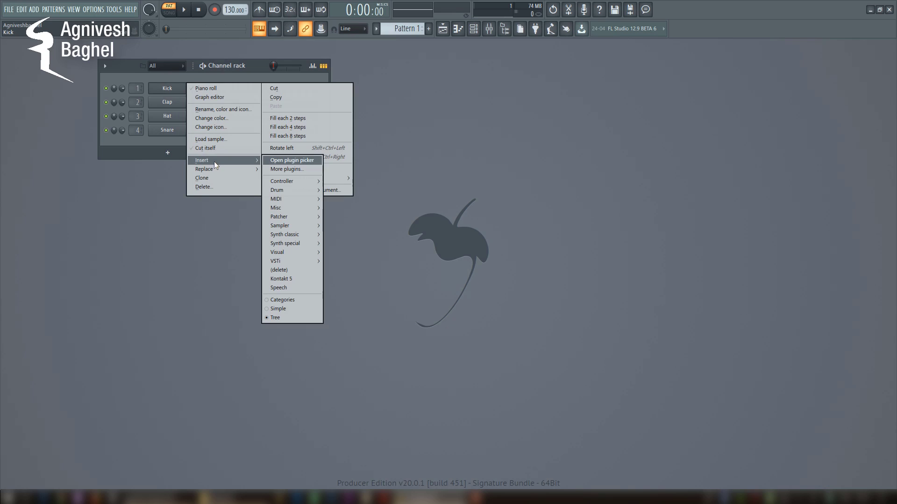
# - Add a 3x Osc channel, audition a test note, and open it in the piano roll
pyautogui.moveTo(292, 235)
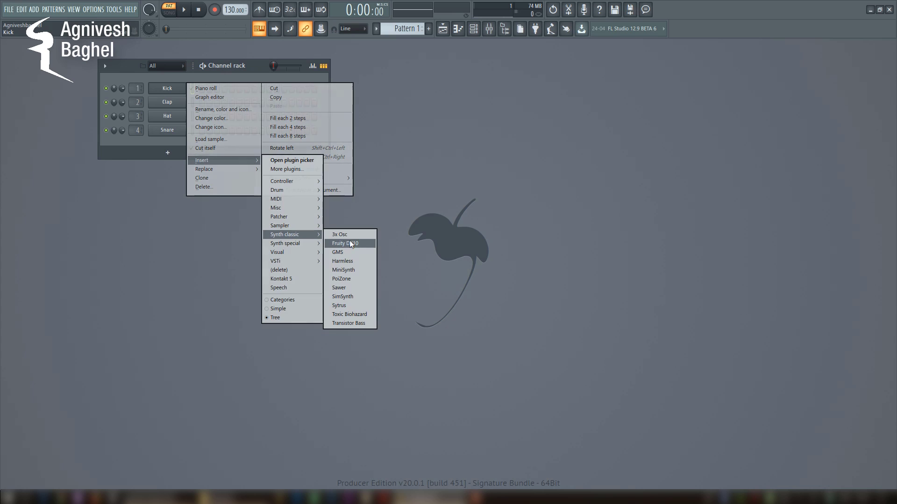
pyautogui.click(354, 236)
pyautogui.moveTo(153, 123); pyautogui.dragTo(296, 212)
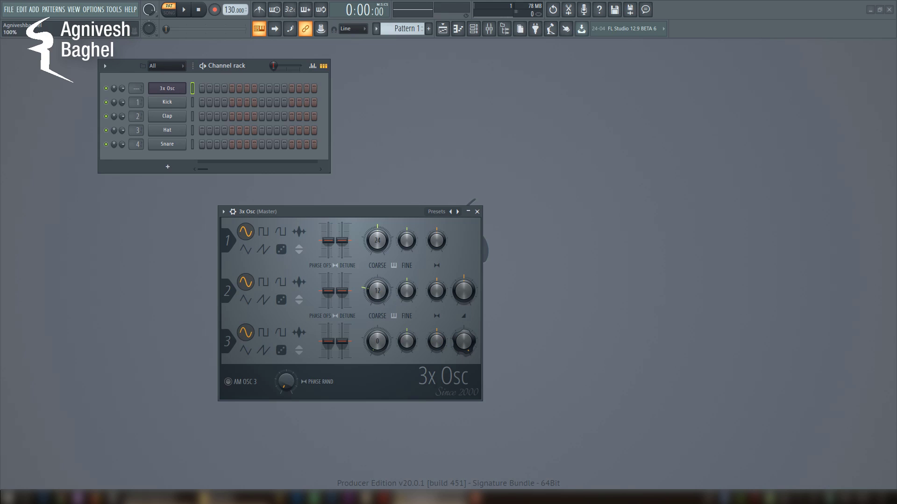
pyautogui.press('z')
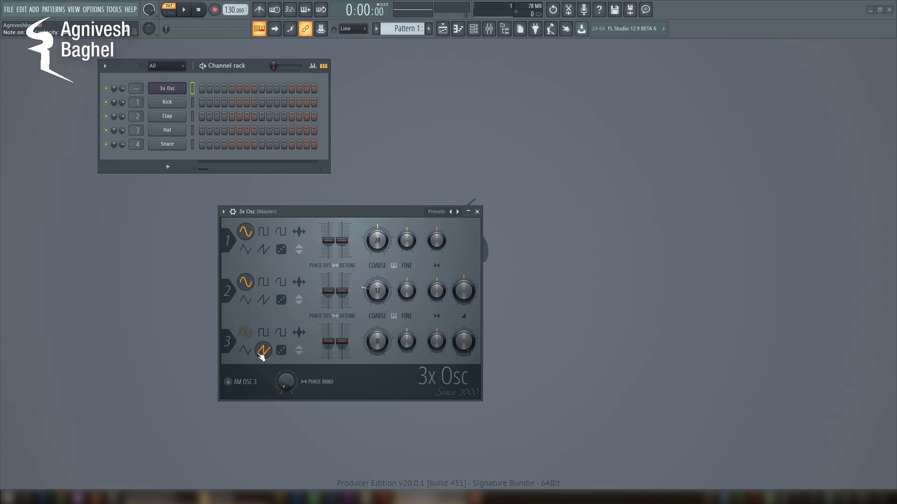
pyautogui.rightClick(173, 97)
pyautogui.click(192, 88)
# - Import 3xOsc (Original Mix Lead).fsc into the piano roll, play it back, then close the piano roll
pyautogui.hotkey('ctrl', 'm')
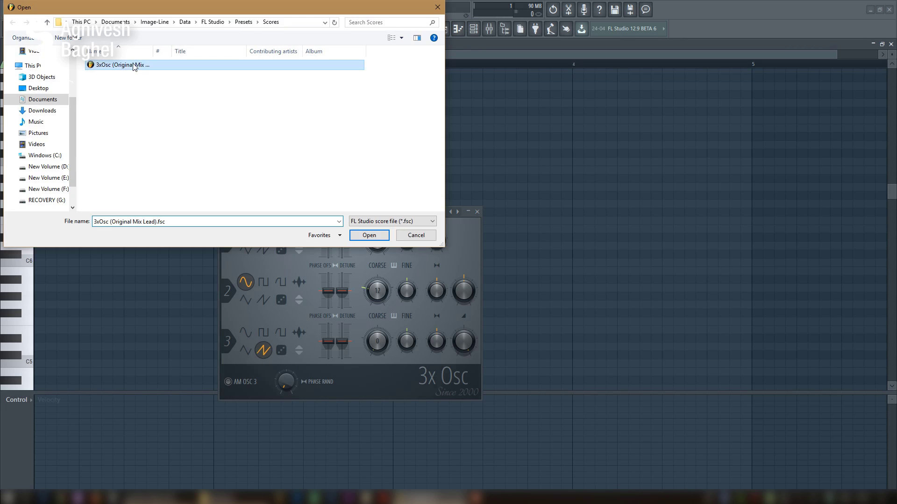
pyautogui.press('Return')
pyautogui.press('space')
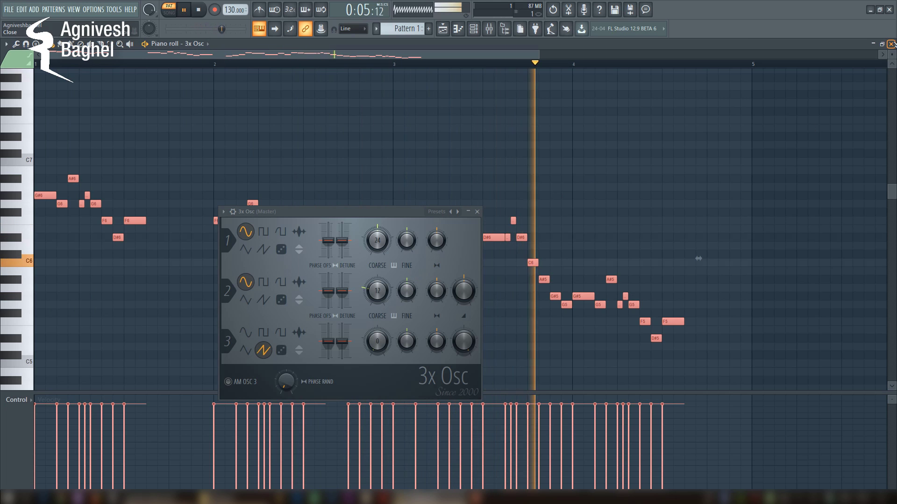
pyautogui.press('space')
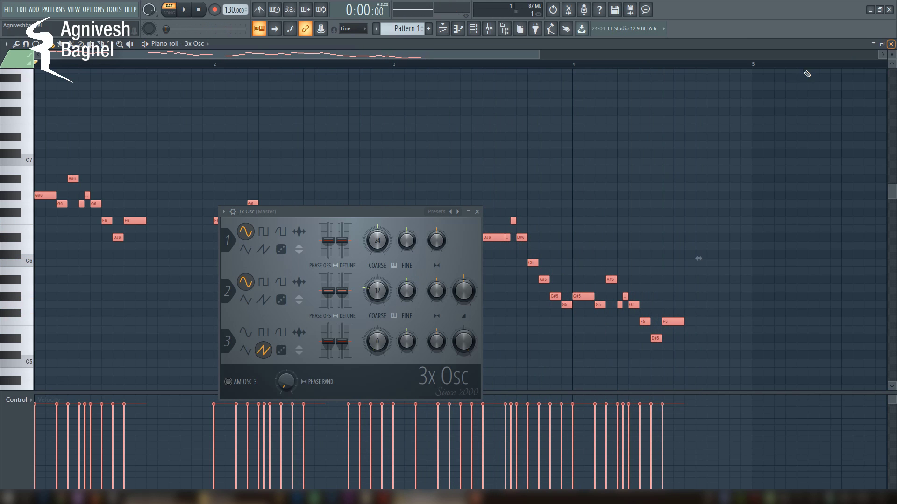
pyautogui.click(891, 43)
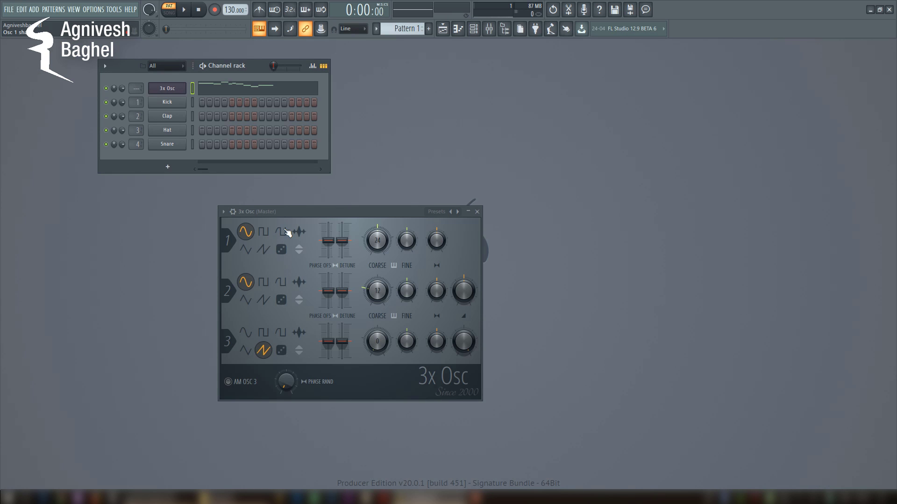
# - Show the 3x Osc channel's envelope/LFO settings with Pitch selected as the target
pyautogui.moveTo(316, 212); pyautogui.dragTo(422, 177)
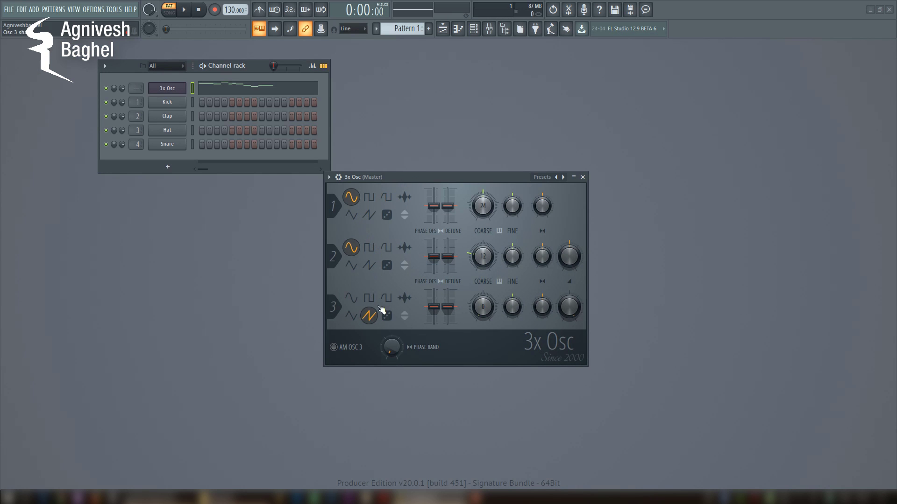
pyautogui.click(338, 177)
pyautogui.click(375, 194)
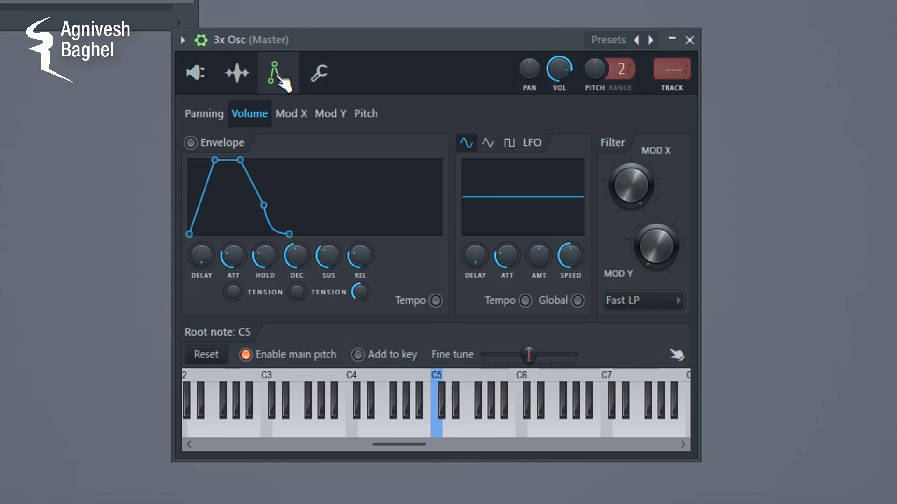
pyautogui.click(367, 115)
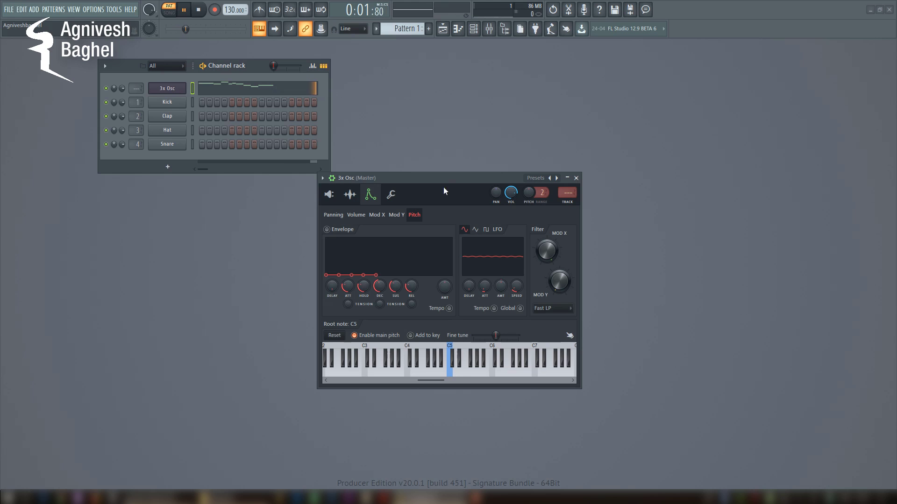
# - Open the Mixer and set the 3x Osc channel's mixer track number to 5
pyautogui.press('F9')
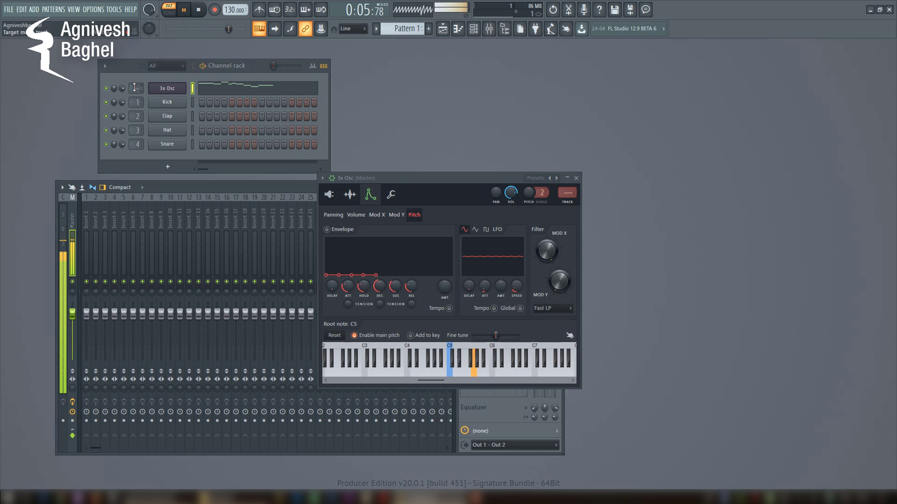
pyautogui.moveTo(135, 87); pyautogui.dragTo(135, 73)
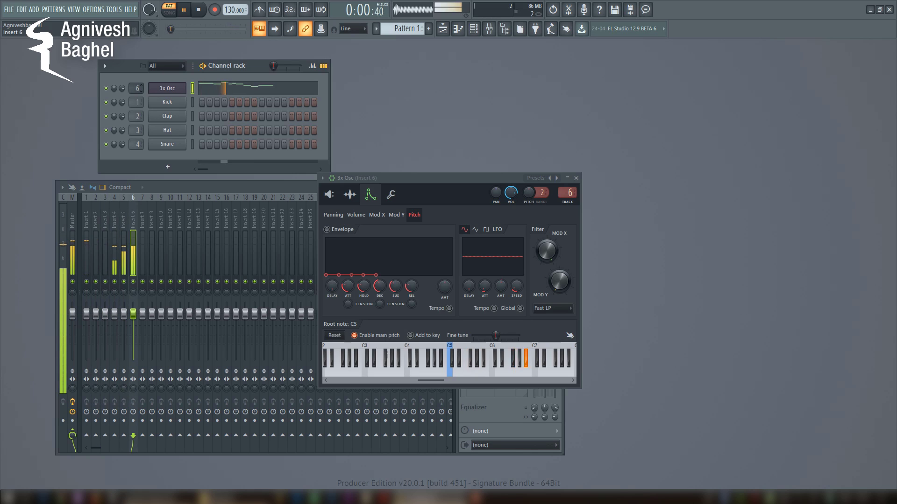
pyautogui.scroll(-1, 135, 88)
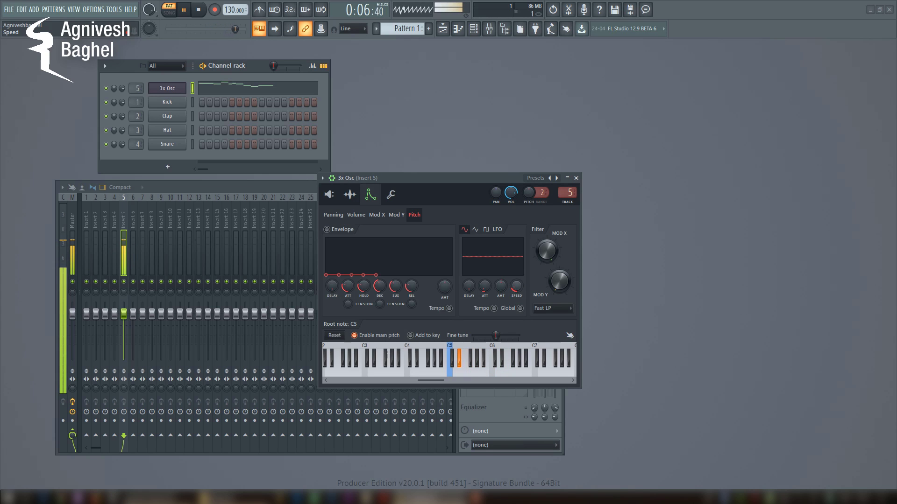
pyautogui.press('space')
pyautogui.click(576, 180)
# - Load Fruity Parametric EQ 2 into Insert 5's first effect slot
pyautogui.click(464, 216)
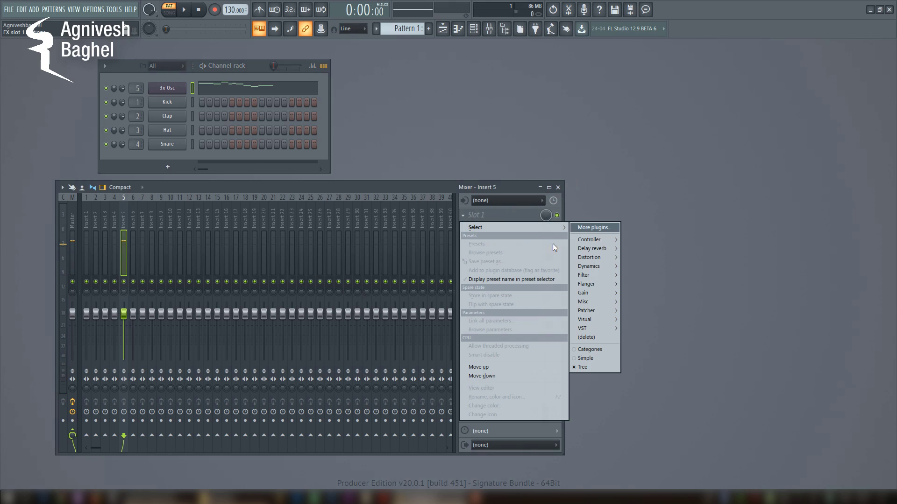
pyautogui.moveTo(589, 293)
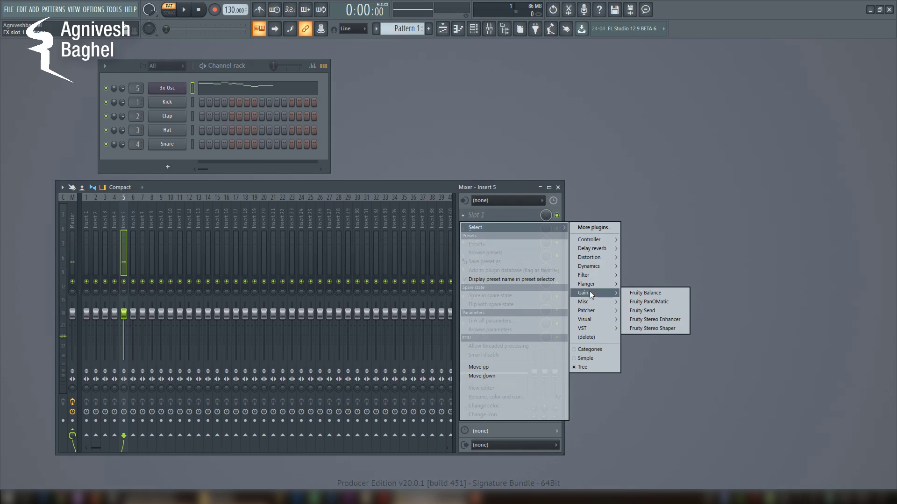
pyautogui.moveTo(589, 276)
pyautogui.click(647, 301)
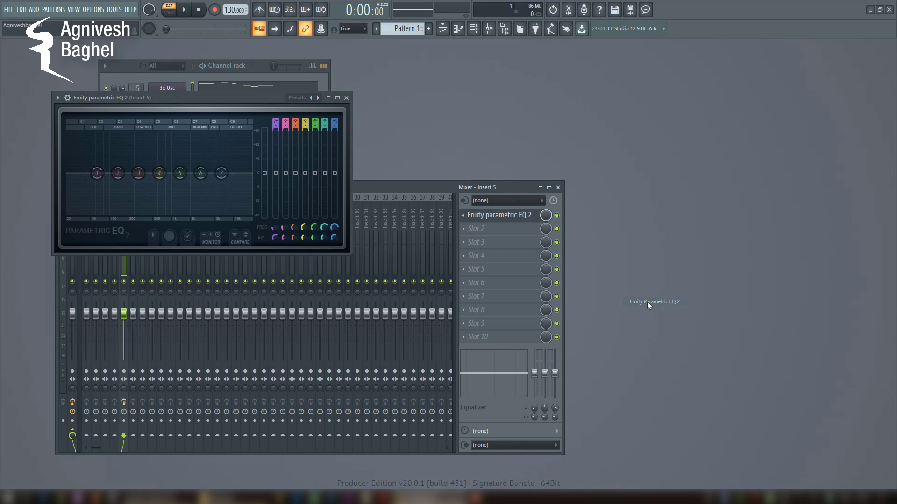
pyautogui.press('space')
# - Make EQ band 1 a high-pass filter with its cutoff around 371 Hz
pyautogui.rightClick(98, 175)
pyautogui.moveTo(114, 200)
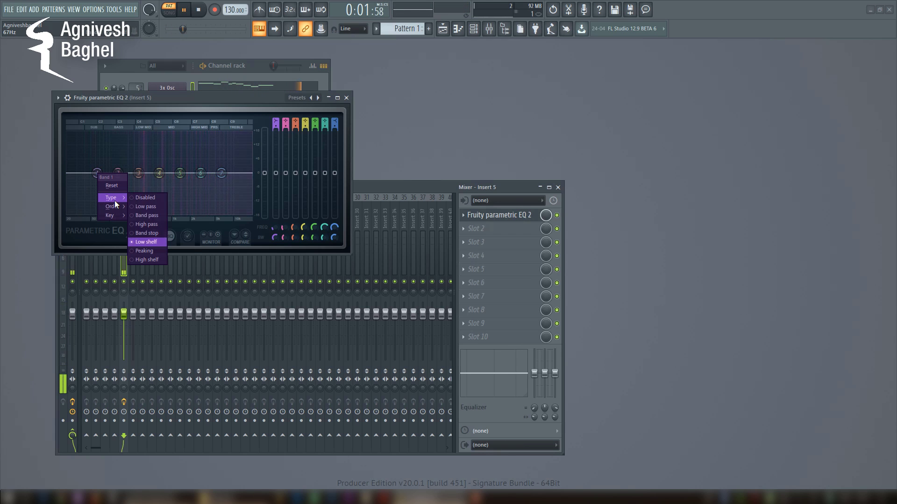
pyautogui.click(149, 224)
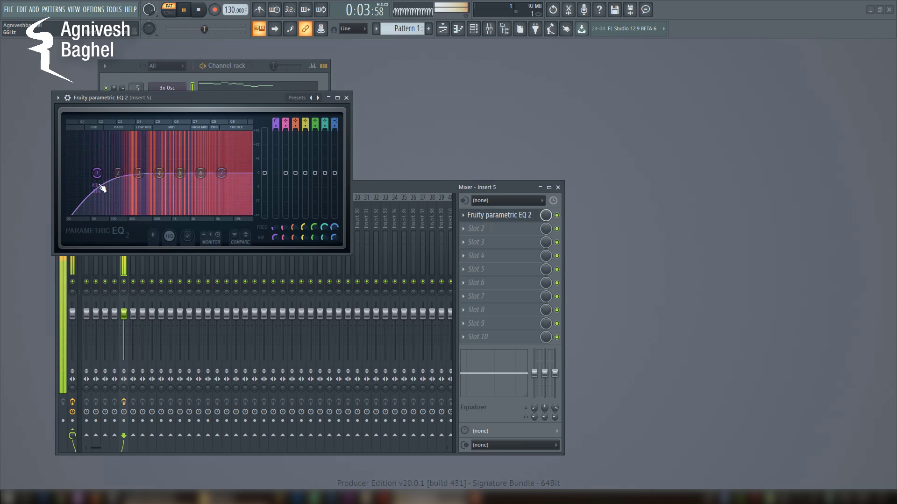
pyautogui.rightClick(99, 185)
pyautogui.moveTo(114, 201)
pyautogui.click(145, 235)
pyautogui.moveTo(99, 174); pyautogui.dragTo(146, 173)
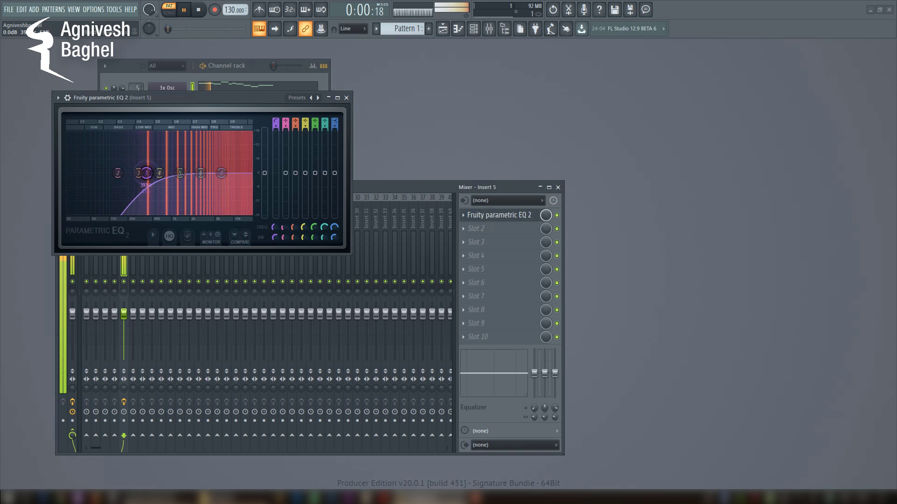
# - Make band 7 a Gentle 4 low-pass filter at about 13 kHz
pyautogui.rightClick(221, 174)
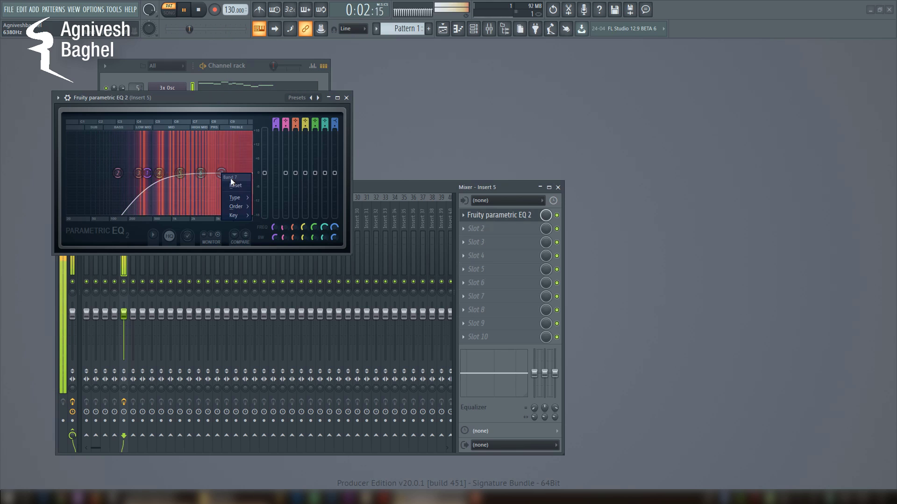
pyautogui.click(259, 207)
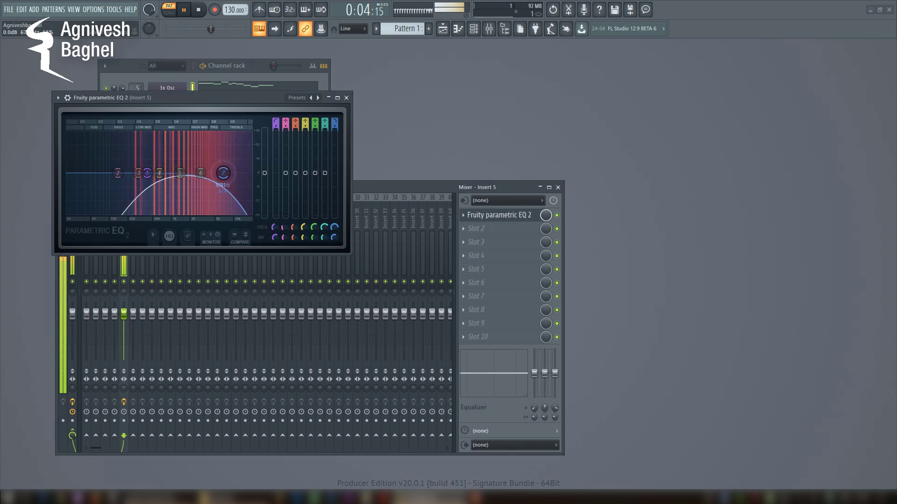
pyautogui.moveTo(223, 174); pyautogui.dragTo(239, 173)
pyautogui.rightClick(239, 173)
pyautogui.click(274, 231)
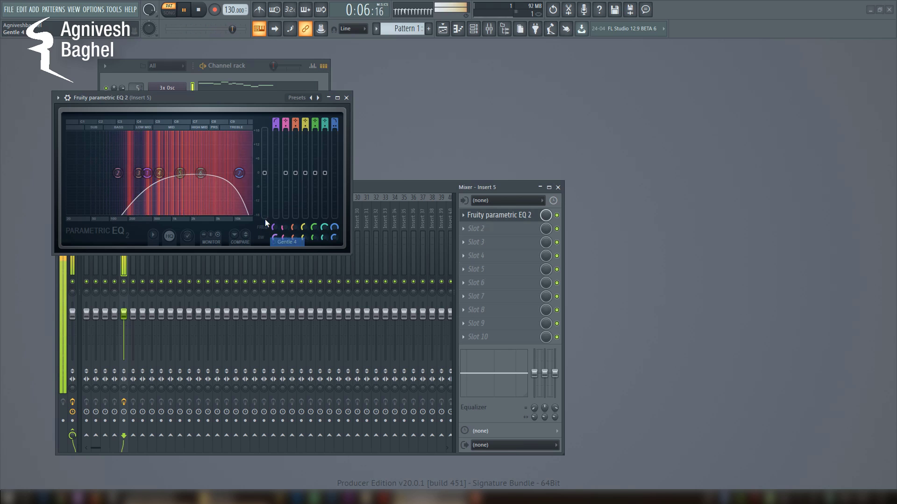
pyautogui.moveTo(238, 173); pyautogui.dragTo(241, 173)
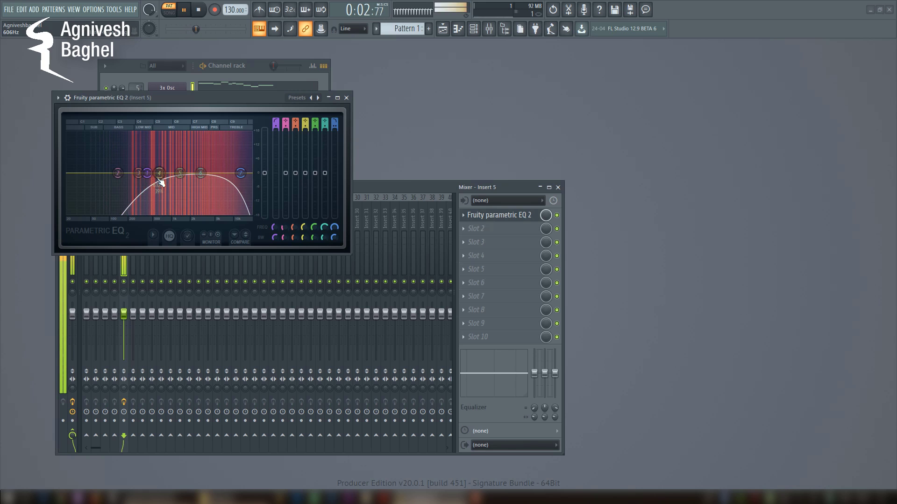
pyautogui.press('space')
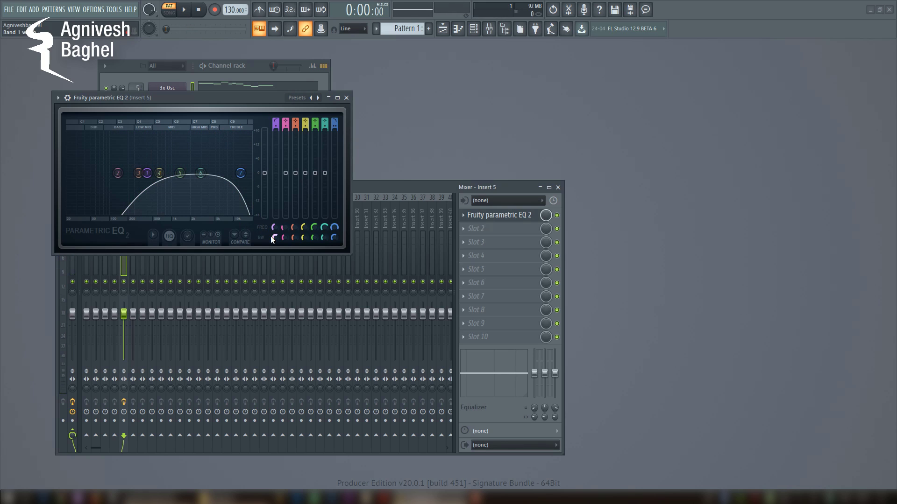
# - Adjust band 1's bandwidth and set band 3 to a slight cut near 390 Hz
pyautogui.moveTo(272, 239); pyautogui.dragTo(272, 236)
pyautogui.moveTo(138, 173); pyautogui.dragTo(141, 179)
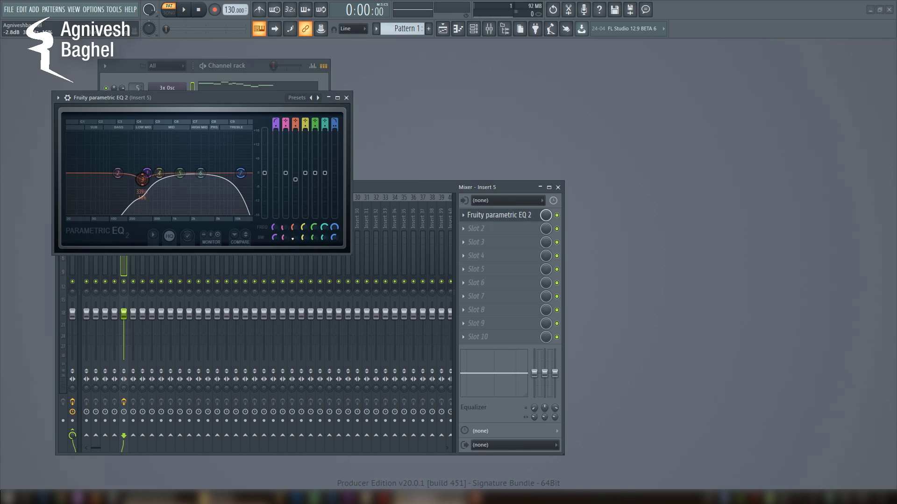
pyautogui.press('space')
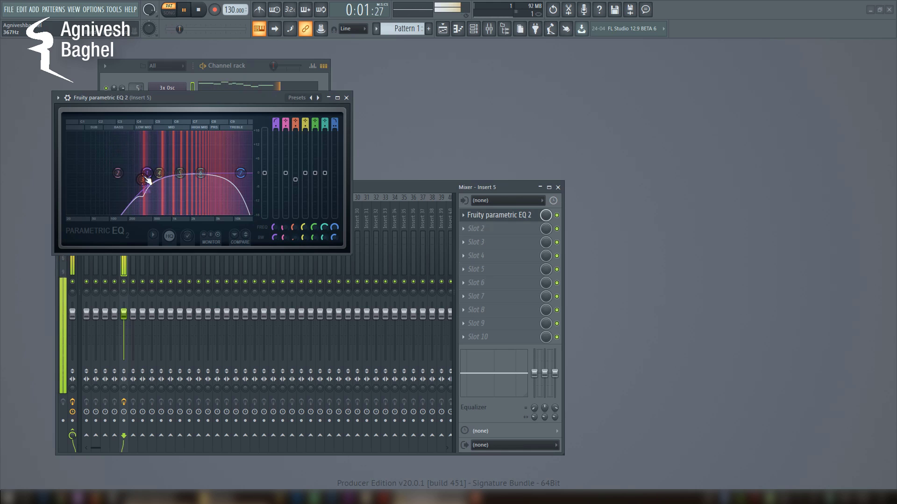
pyautogui.moveTo(150, 181); pyautogui.dragTo(141, 180)
# - Load Fruity WaveShaper into the next slot, bend its curve steeply, and lower 3x Osc volume to 57%
pyautogui.click(346, 98)
pyautogui.press('space')
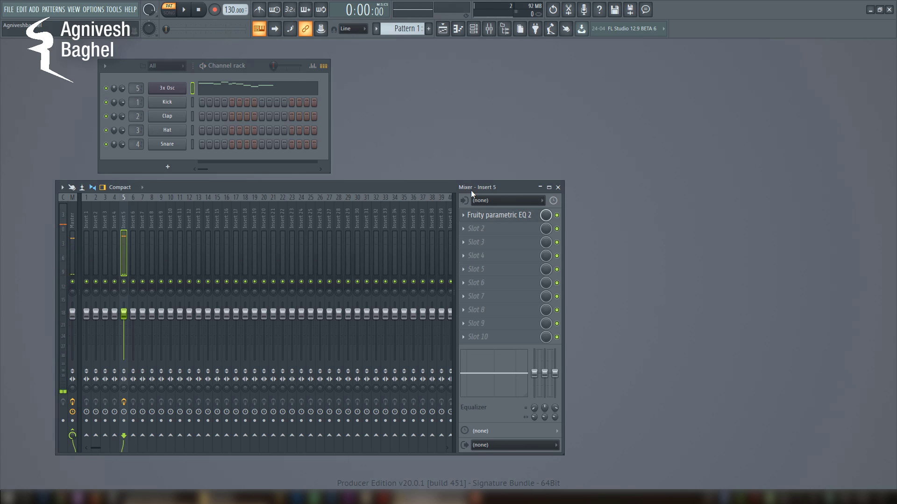
pyautogui.click(464, 229)
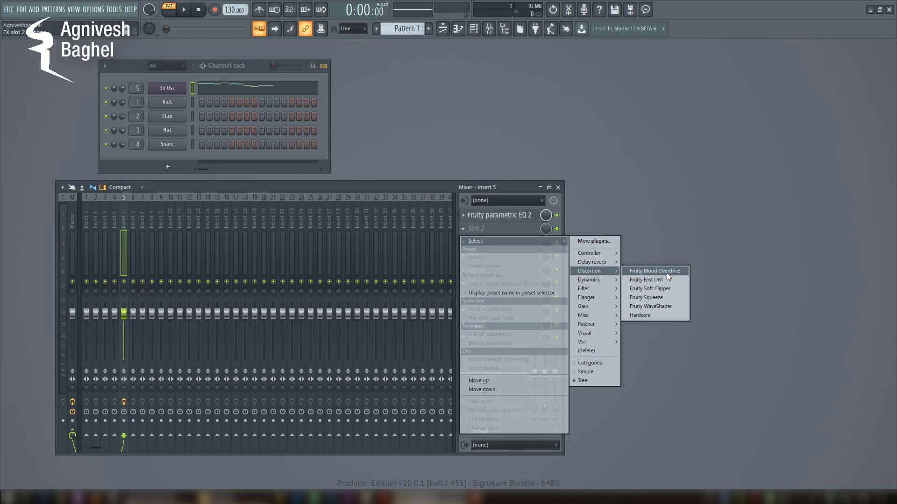
pyautogui.click(654, 309)
pyautogui.moveTo(117, 110); pyautogui.dragTo(260, 208)
pyautogui.moveTo(234, 245)
pyautogui.mouseDown()
pyautogui.moveTo(242, 217)
pyautogui.moveTo(231, 243)
pyautogui.mouseUp()
pyautogui.press('space')
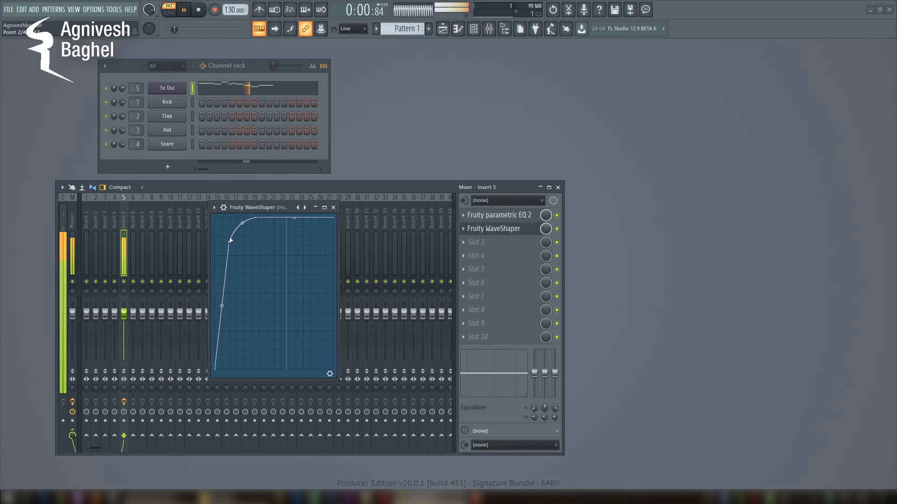
pyautogui.click(330, 374)
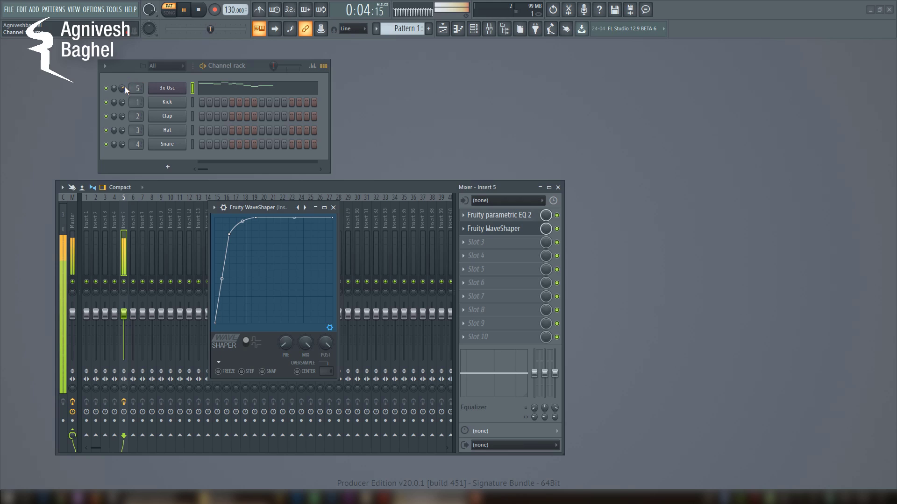
pyautogui.moveTo(125, 89); pyautogui.dragTo(125, 98)
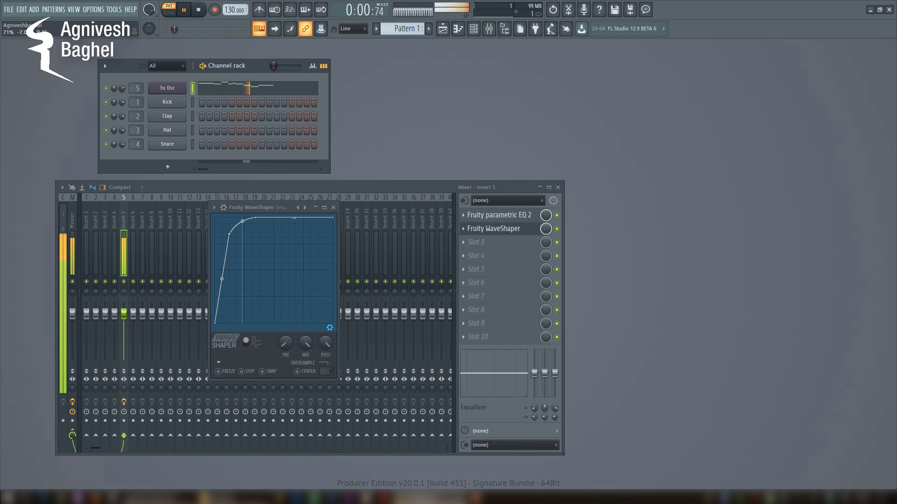
pyautogui.press('space')
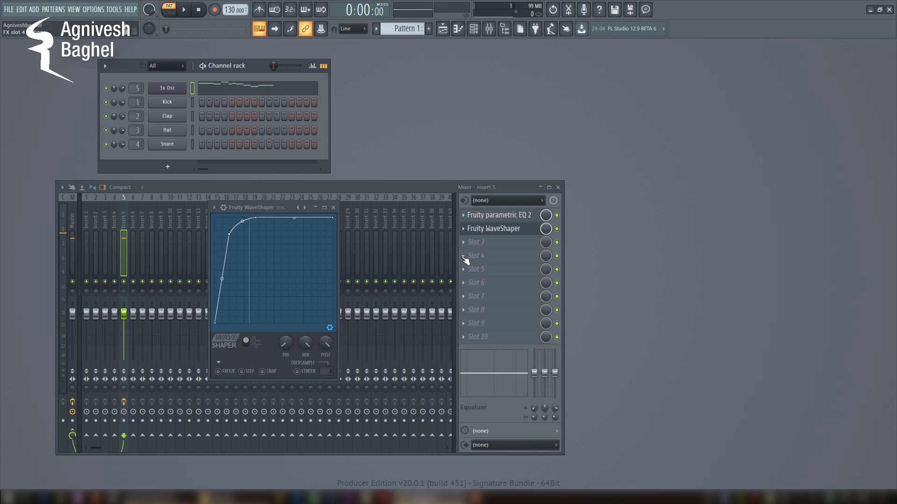
# - Load Fruity Multiband Compressor into another empty effect slot and briefly audition it
pyautogui.click(459, 256)
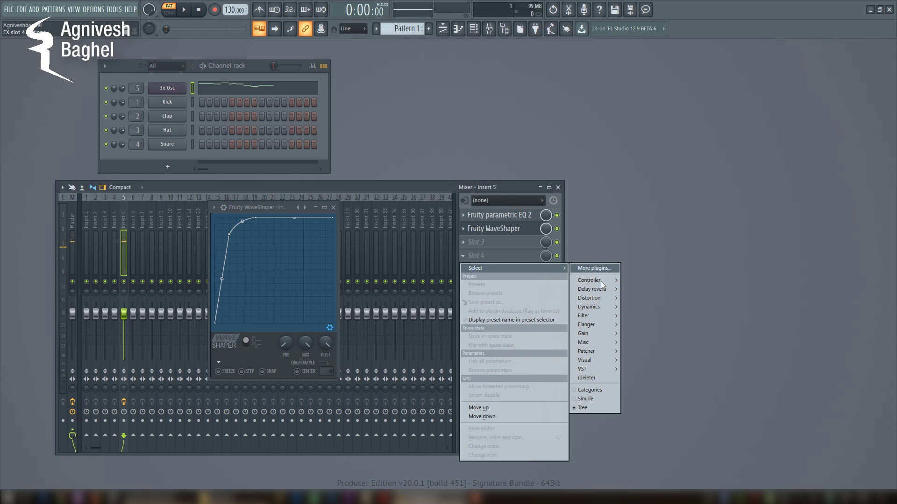
pyautogui.moveTo(605, 307)
pyautogui.click(687, 326)
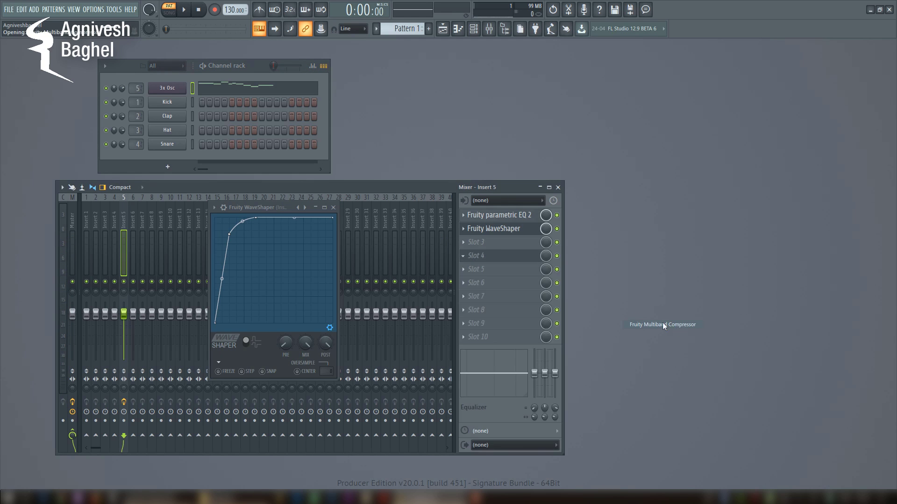
pyautogui.moveTo(369, 138); pyautogui.dragTo(512, 223)
pyautogui.press('space')
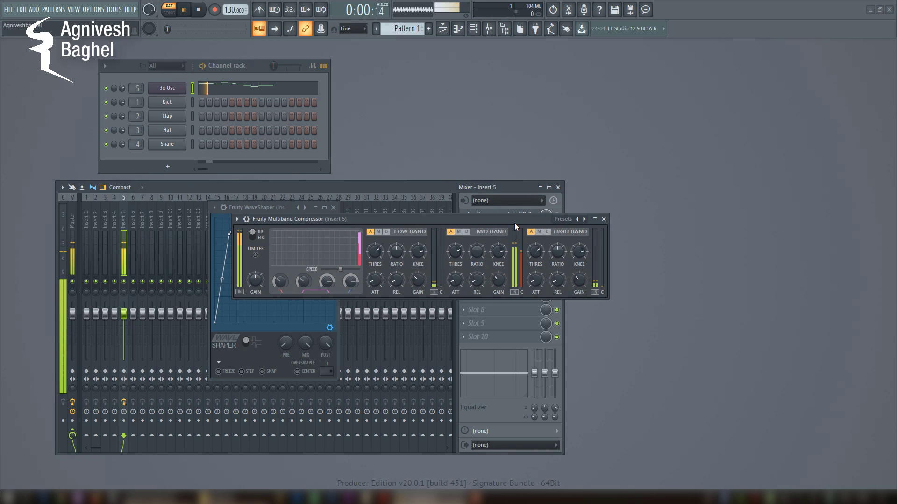
pyautogui.press('space')
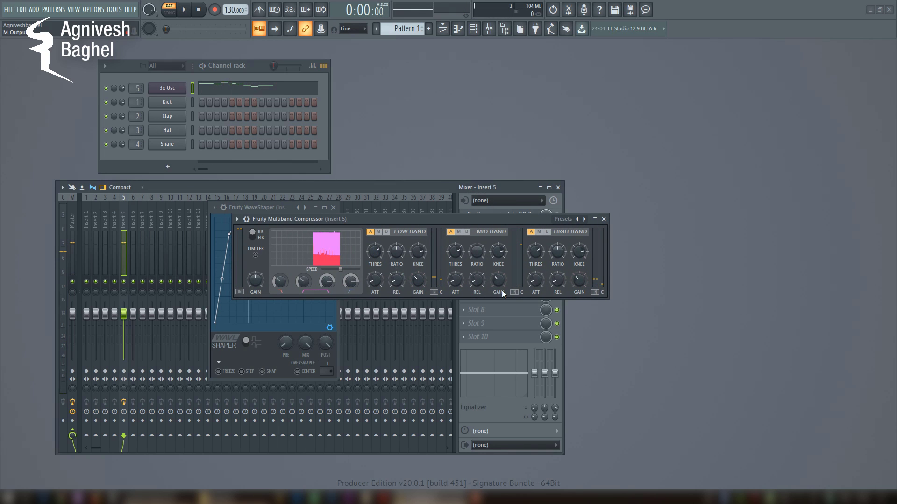
# - Nudge the compressor's mid-band threshold up, A/B it, then show 3x Osc's miscellaneous settings page
pyautogui.press('space')
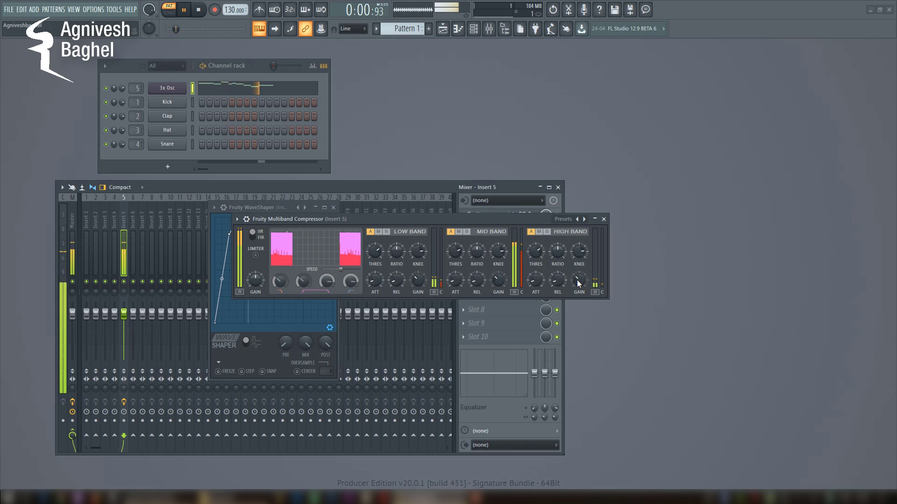
pyautogui.press('space')
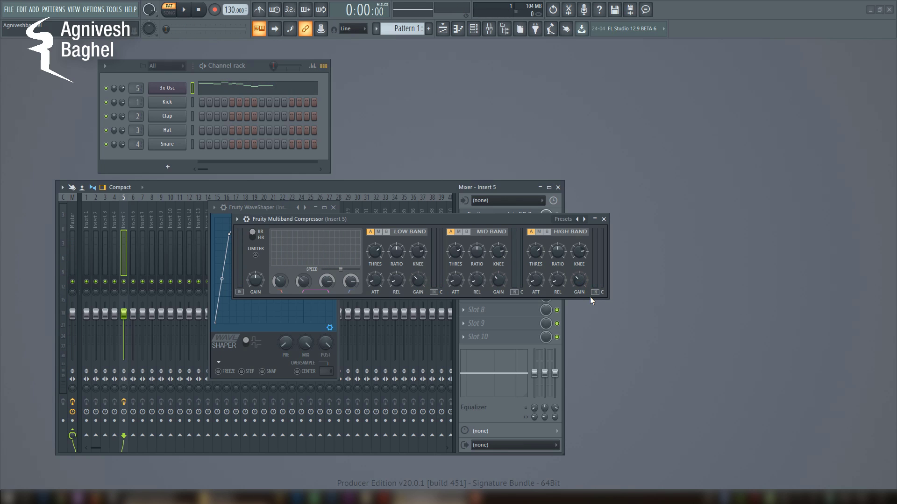
pyautogui.press('space')
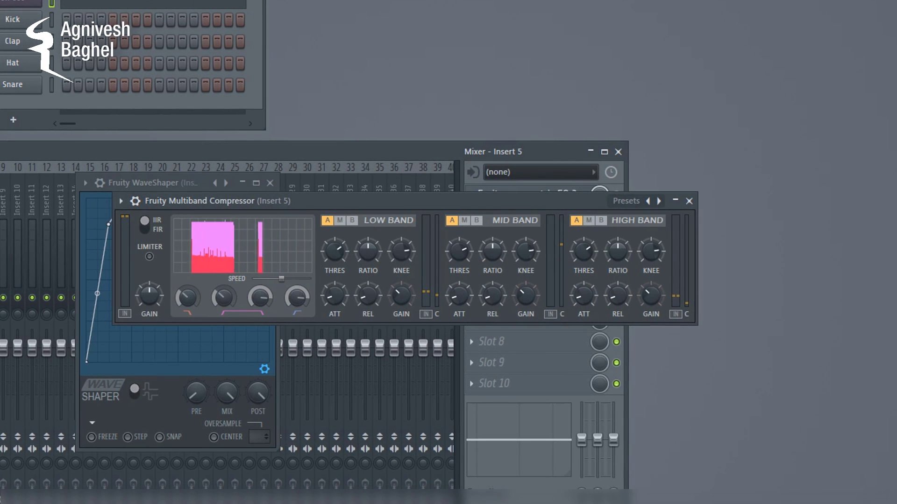
pyautogui.moveTo(467, 268); pyautogui.dragTo(466, 258)
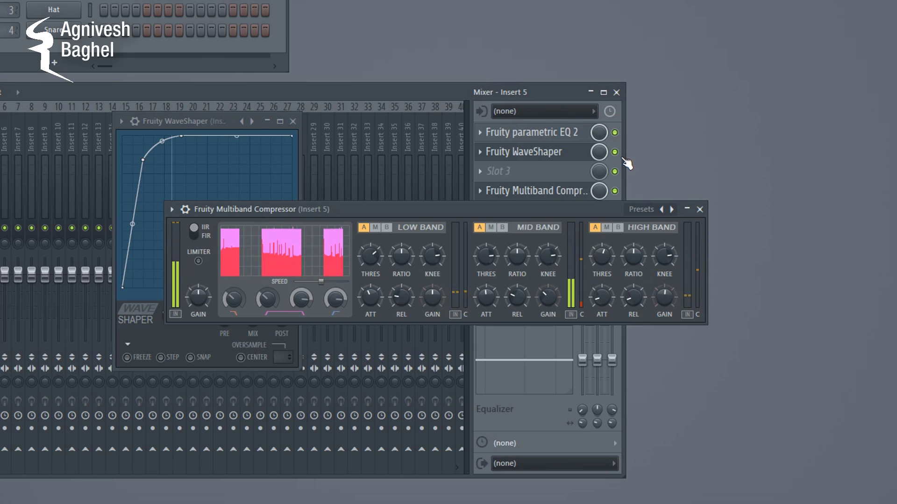
pyautogui.click(615, 191)
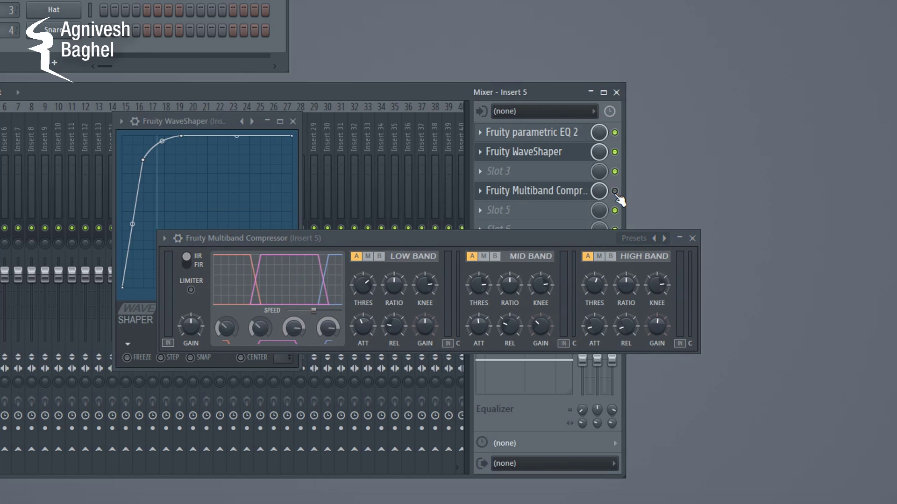
pyautogui.click(615, 192)
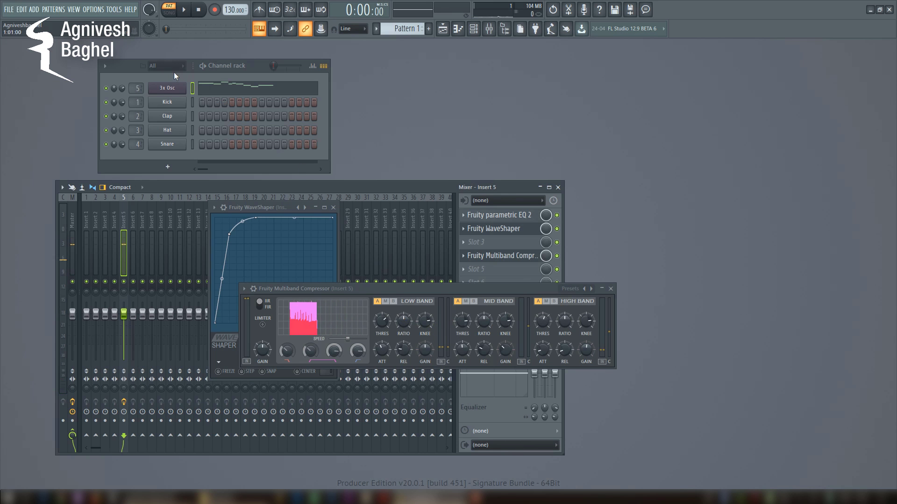
pyautogui.click(168, 88)
pyautogui.click(391, 195)
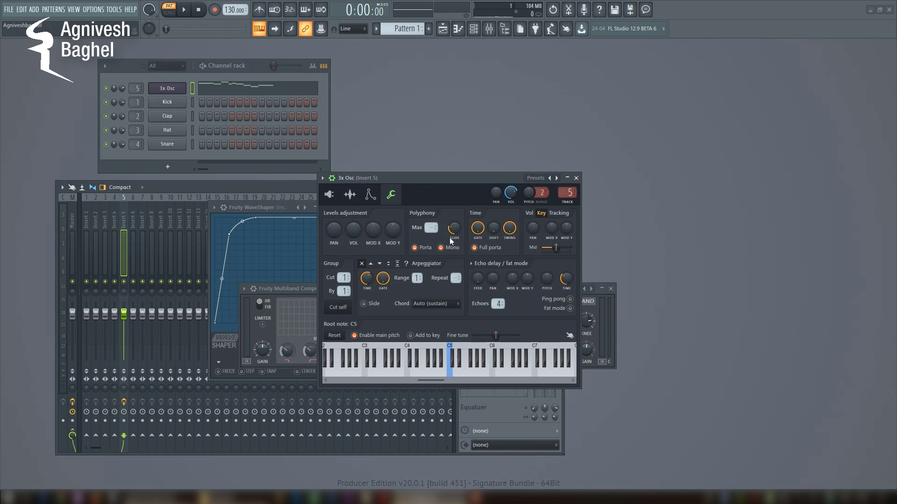
# - Raise the 3x Osc portamento SLIDE knob, close the plugin windows, and recheck the compressor during playback
pyautogui.press('space')
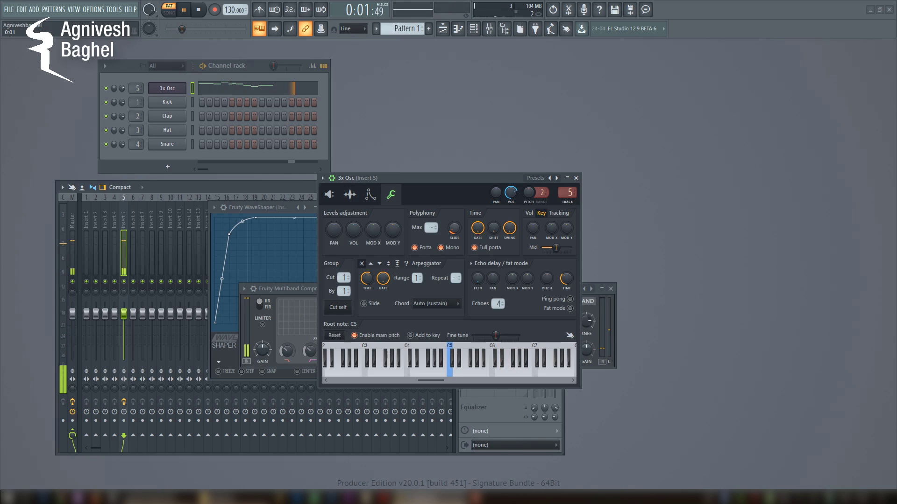
pyautogui.moveTo(454, 229)
pyautogui.mouseDown()
pyautogui.moveTo(454, 208)
pyautogui.moveTo(454, 226)
pyautogui.mouseUp()
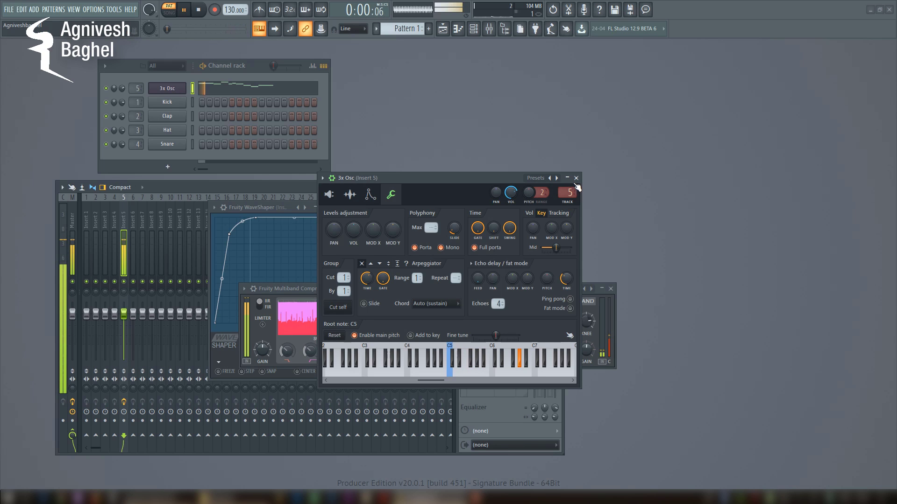
pyautogui.click(579, 181)
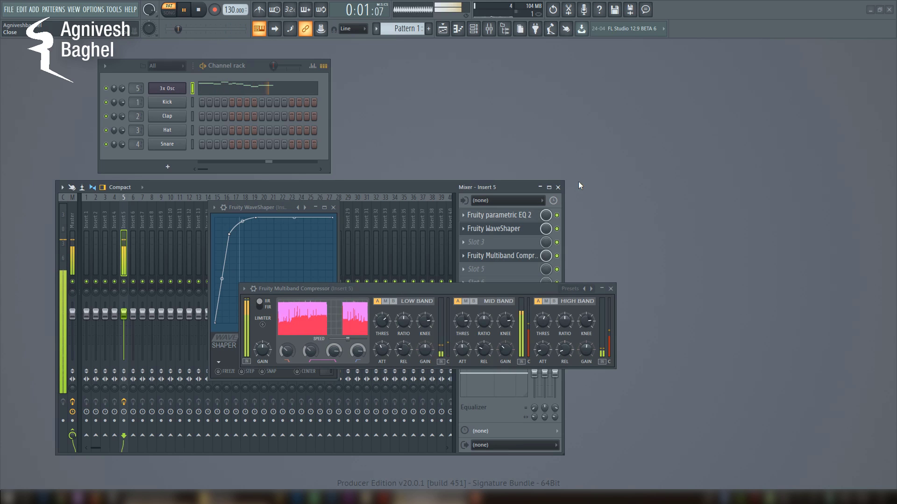
pyautogui.click(610, 288)
pyautogui.click(334, 208)
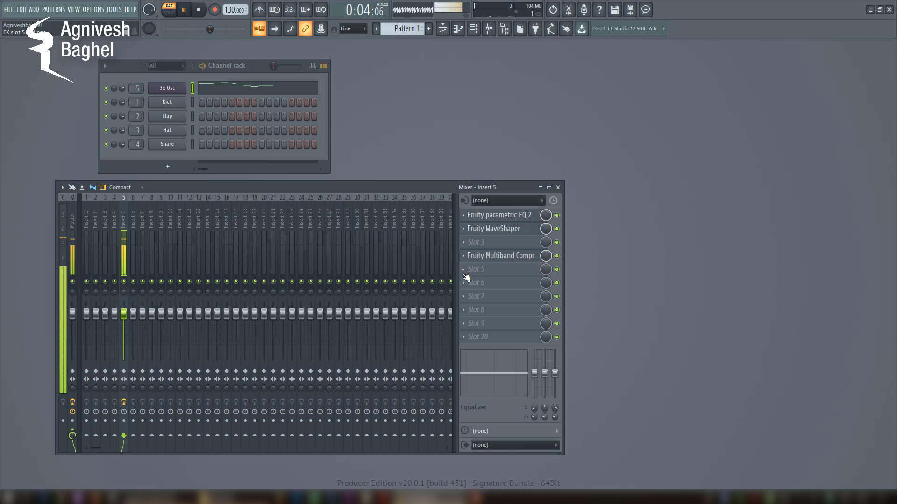
pyautogui.click(501, 261)
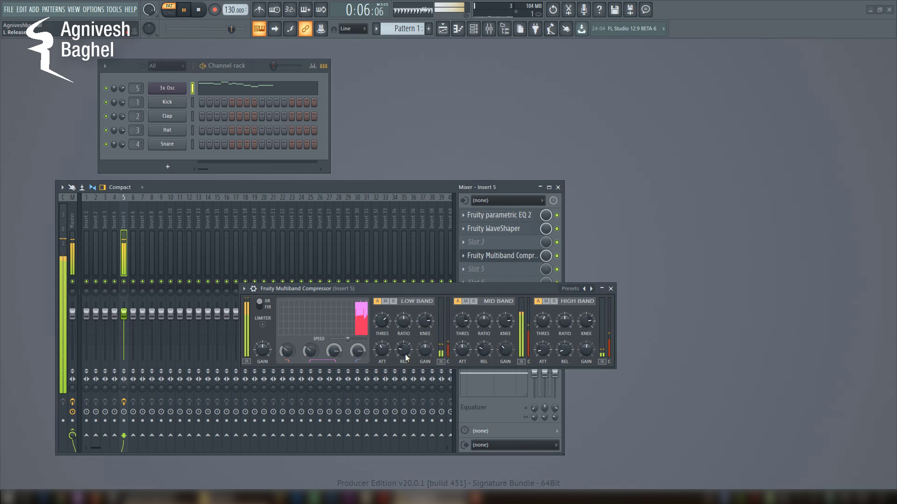
pyautogui.press('space')
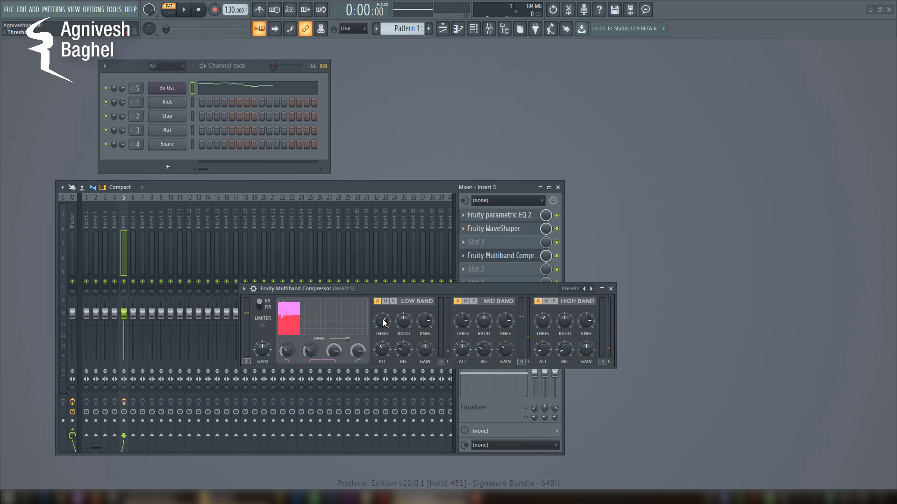
pyautogui.press('space')
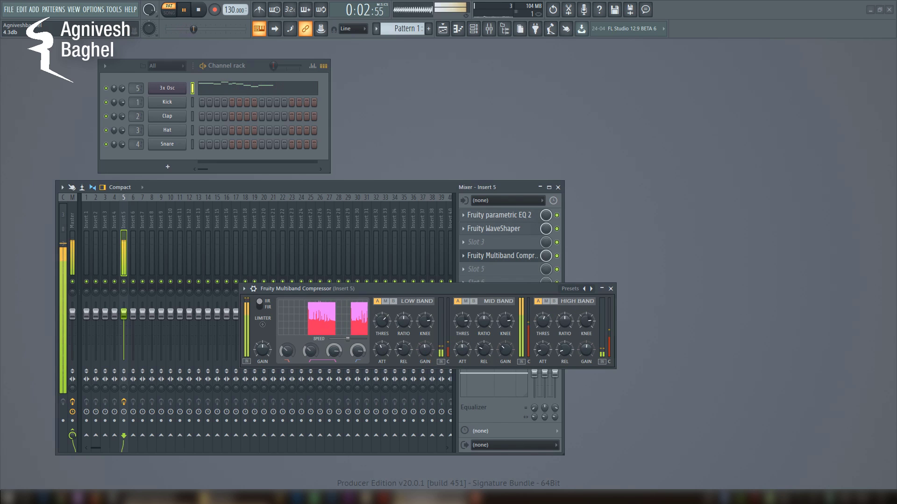
pyautogui.click(611, 288)
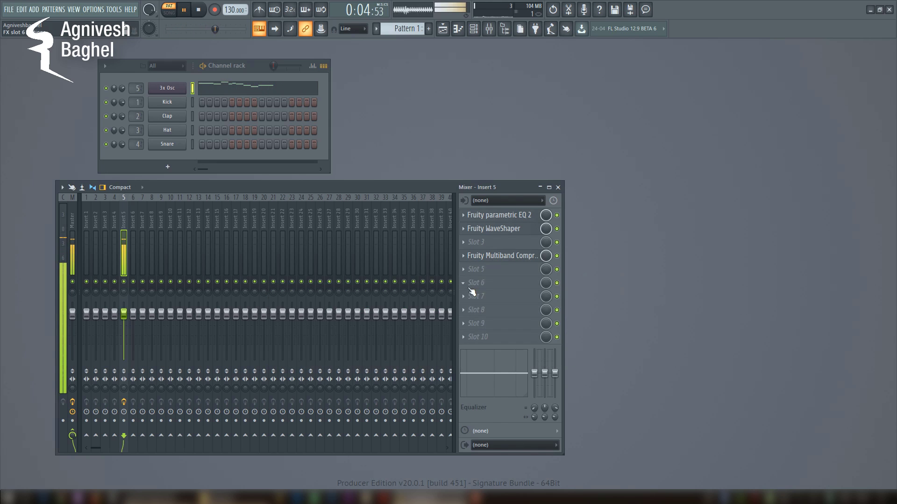
# - Load FabFilter Pro-Q 2 from the VST EQ category into Insert 5's sixth slot
pyautogui.press('space')
pyautogui.click(470, 283)
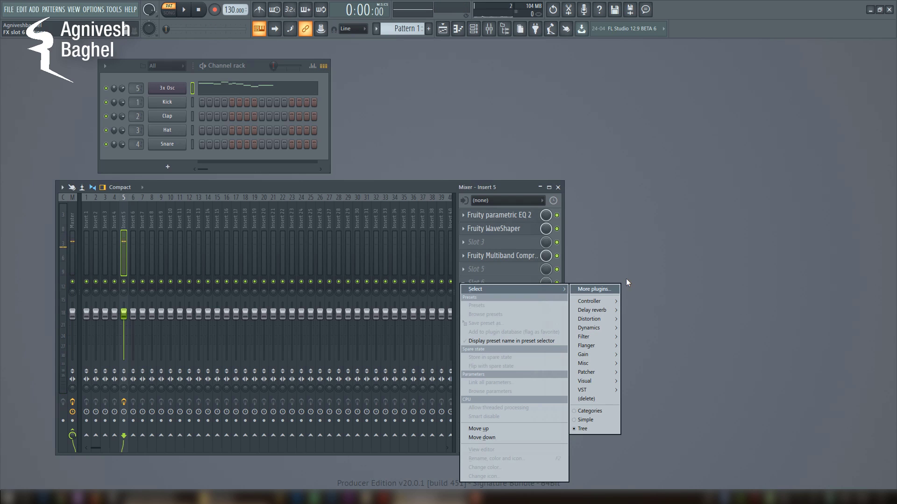
pyautogui.moveTo(597, 372)
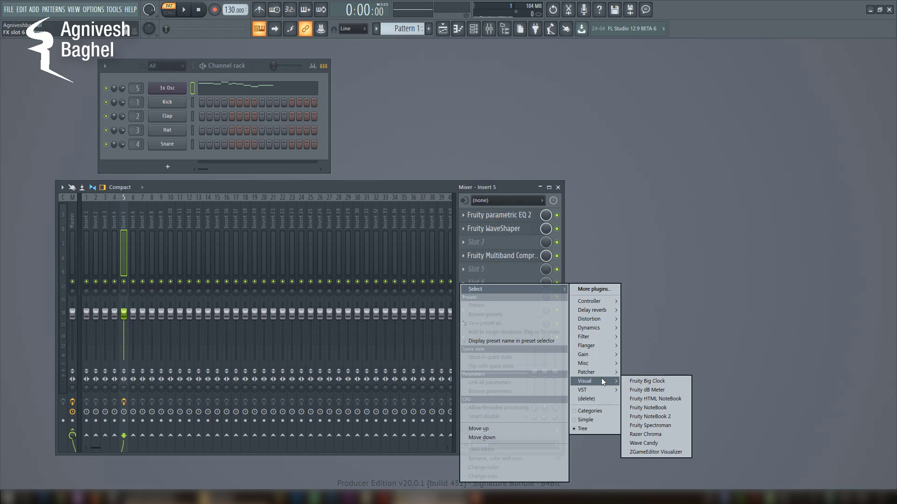
pyautogui.moveTo(591, 328)
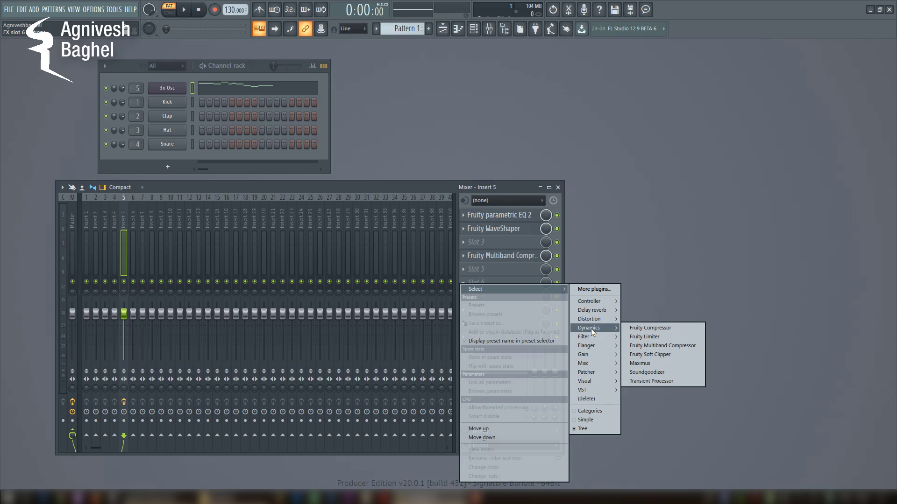
pyautogui.moveTo(587, 389)
pyautogui.moveTo(667, 414)
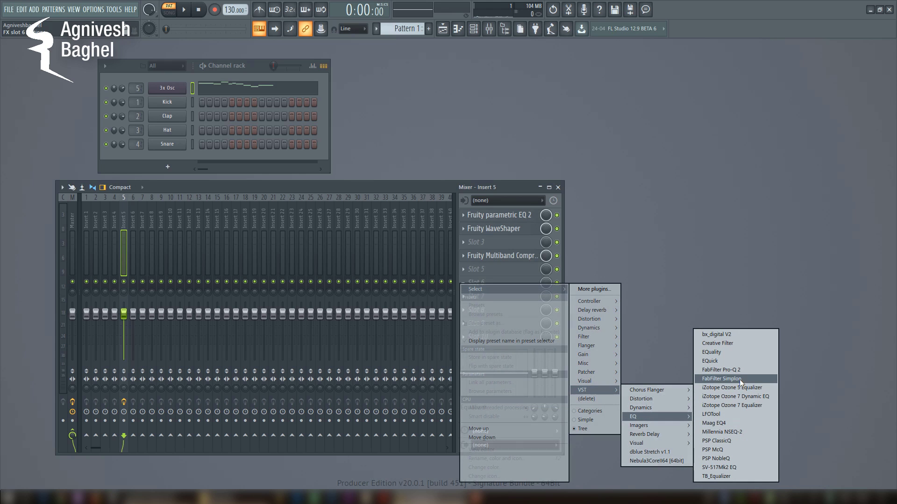
pyautogui.click(739, 380)
pyautogui.press('space')
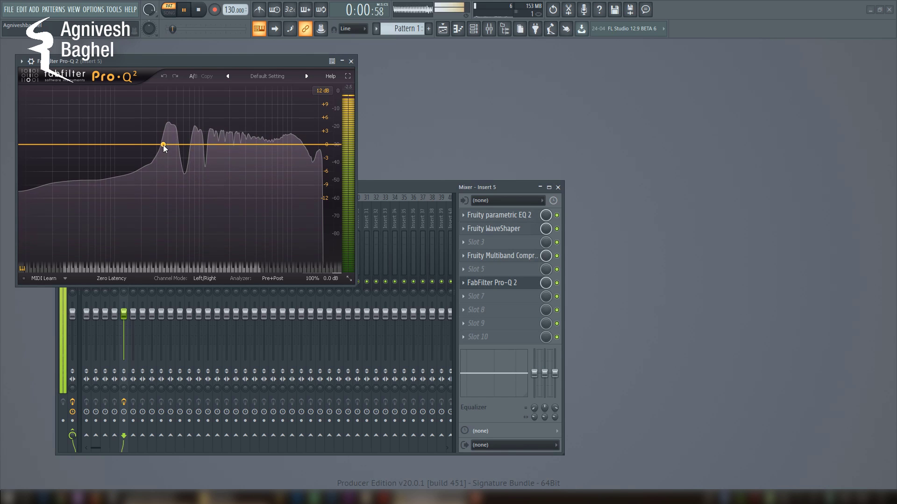
# - Add a Pro-Q 2 band, change it from Bell to Low Cut, and set it near 406 Hz
pyautogui.press('space')
pyautogui.click(164, 144)
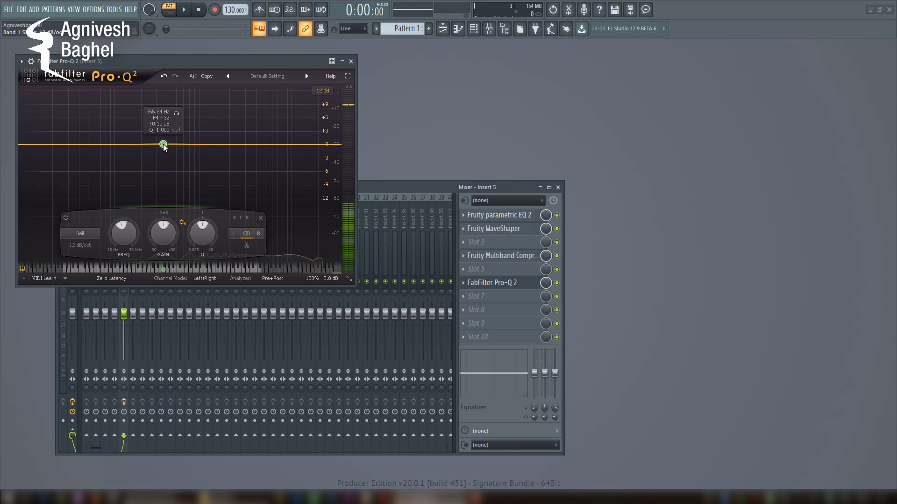
pyautogui.click(93, 235)
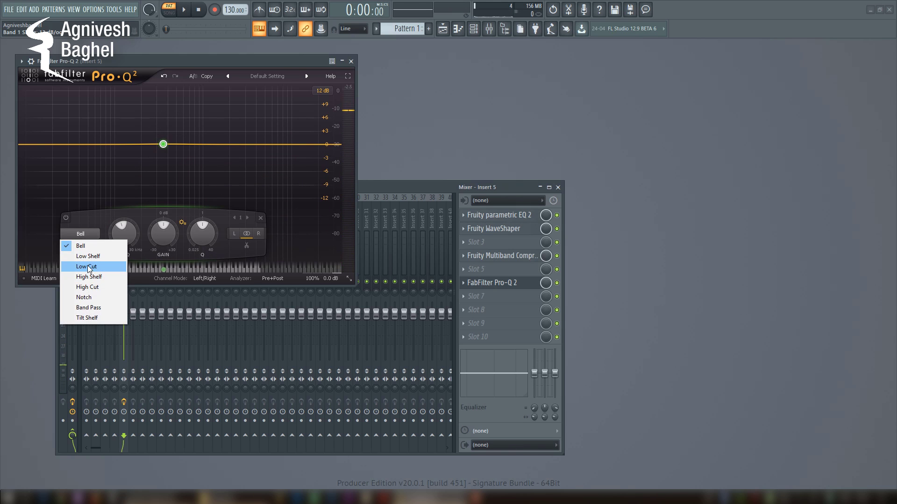
pyautogui.click(89, 262)
pyautogui.press('space')
pyautogui.moveTo(157, 157)
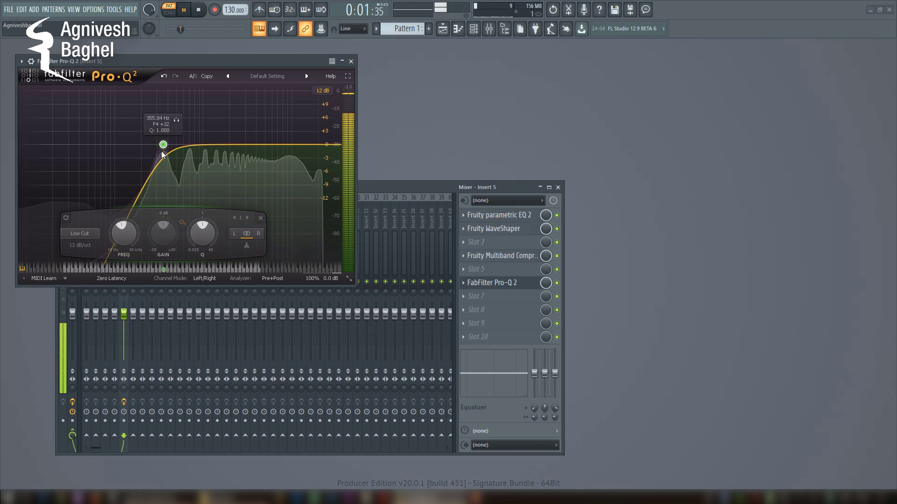
pyautogui.moveTo(165, 146); pyautogui.dragTo(170, 146)
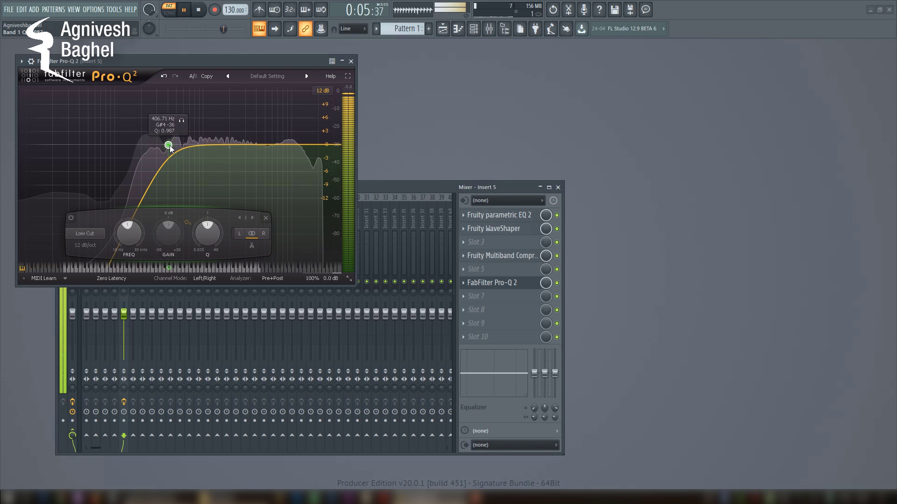
pyautogui.press('space')
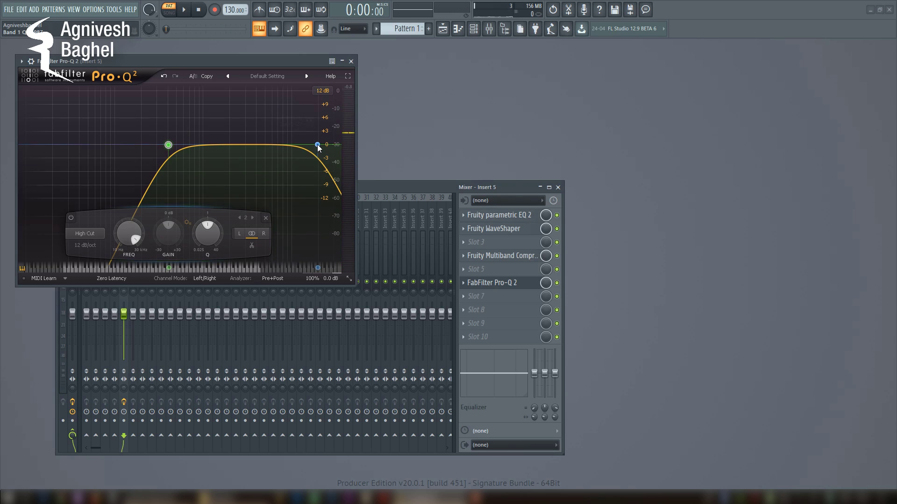
# - Give the high-cut band a 24 dB/oct slope and lower it to about 15.5 kHz
pyautogui.click(318, 145)
pyautogui.click(145, 246)
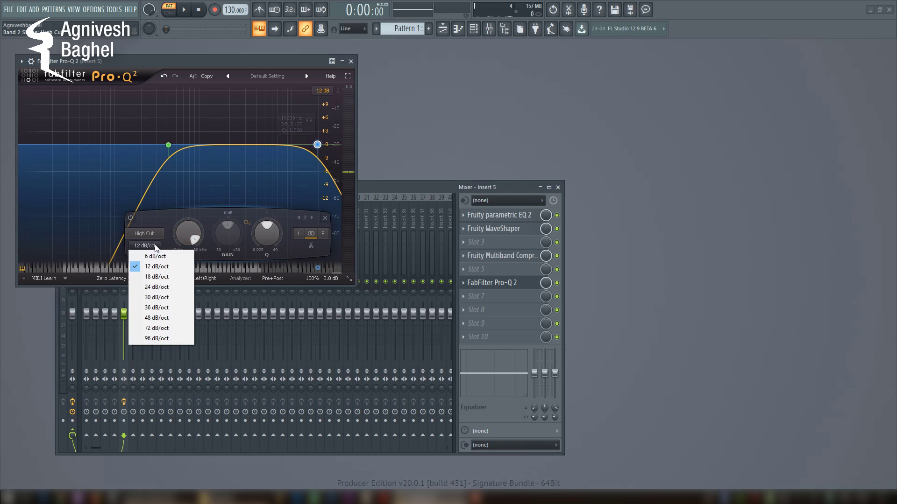
pyautogui.click(158, 287)
pyautogui.moveTo(317, 146); pyautogui.dragTo(309, 154)
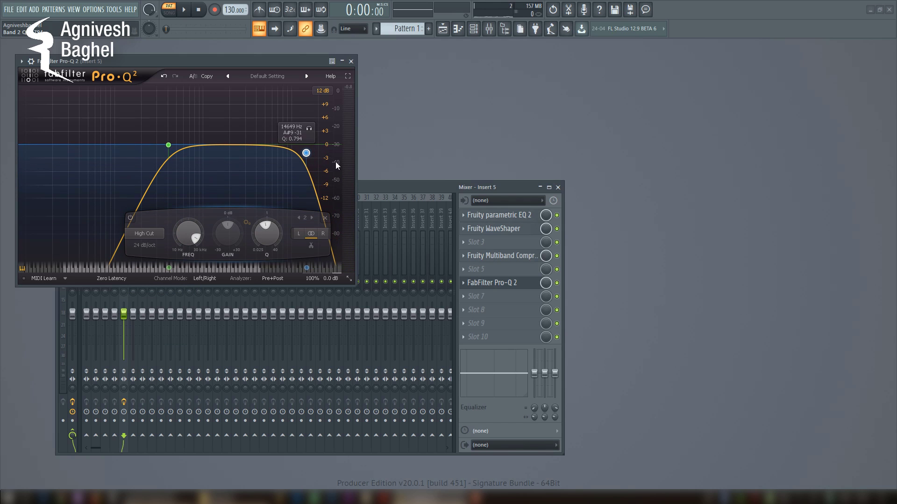
pyautogui.press('space')
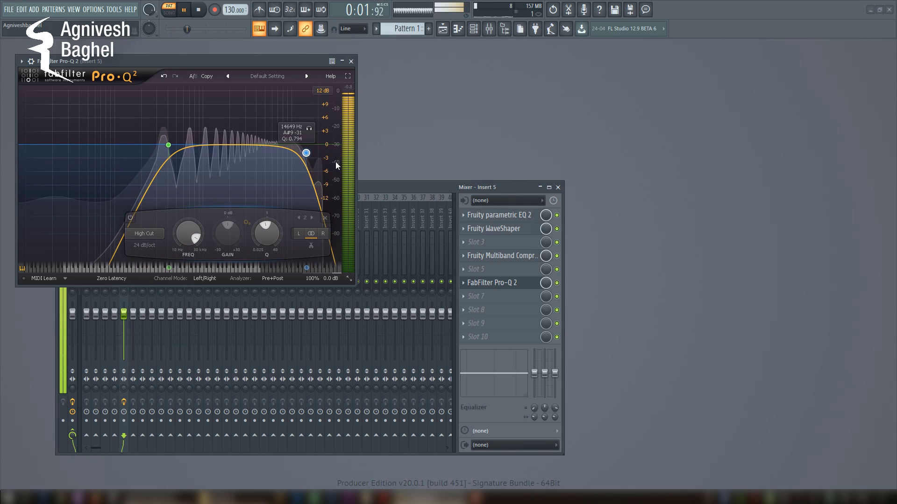
pyautogui.press('space')
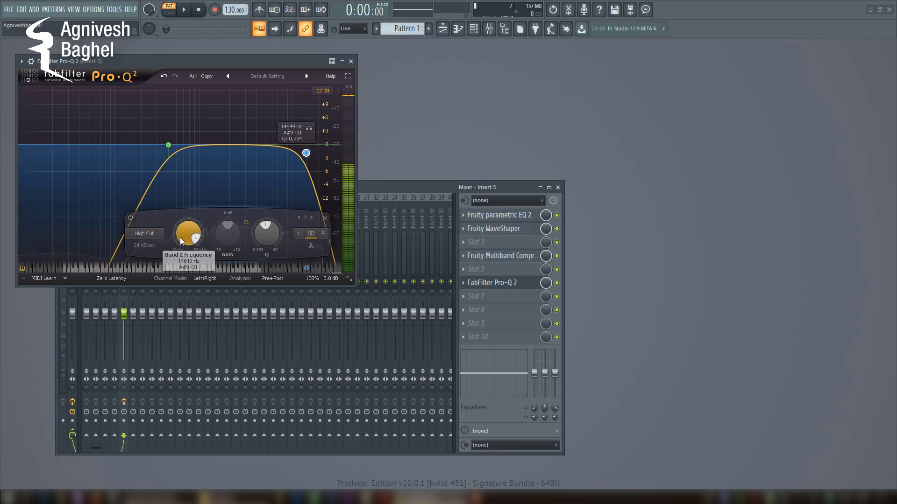
# - Compare a 12 dB/oct slope, return to 24 dB/oct, and lower the high cut to about 12.5 kHz
pyautogui.click(142, 246)
pyautogui.click(159, 270)
pyautogui.press('space')
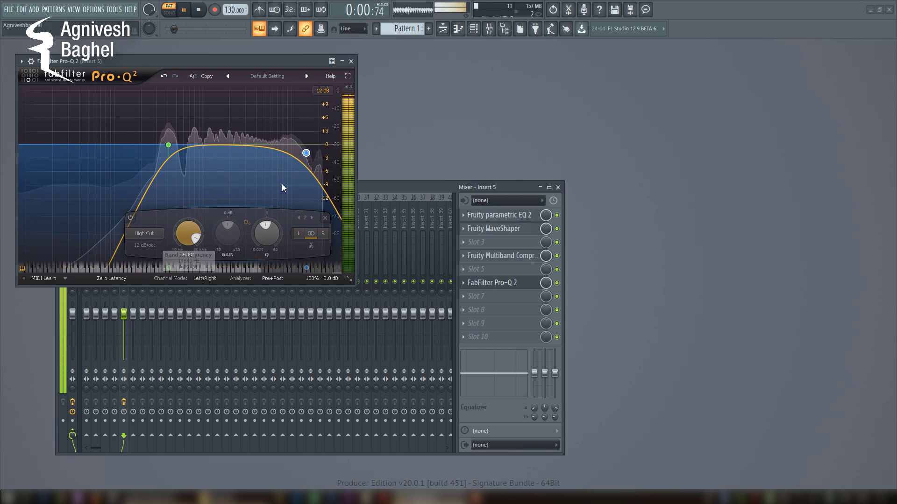
pyautogui.press('space')
pyautogui.click(145, 248)
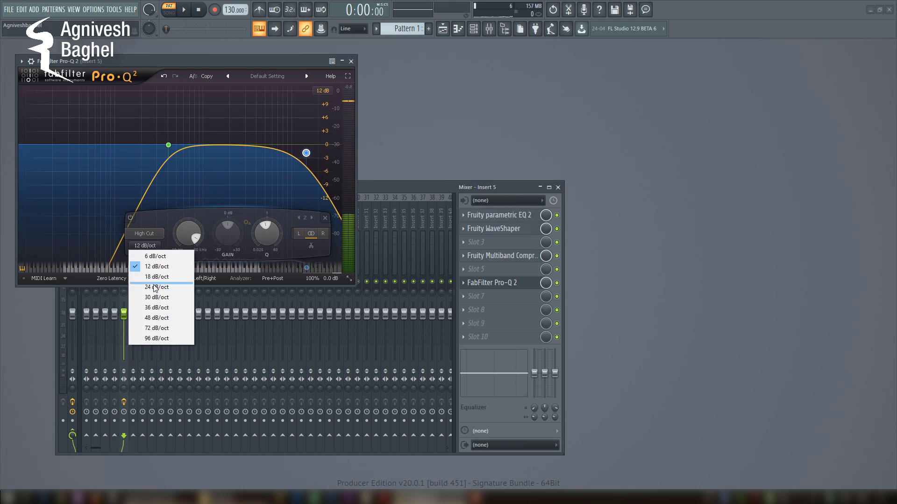
pyautogui.click(159, 286)
pyautogui.moveTo(306, 153); pyautogui.dragTo(301, 158)
pyautogui.press('space')
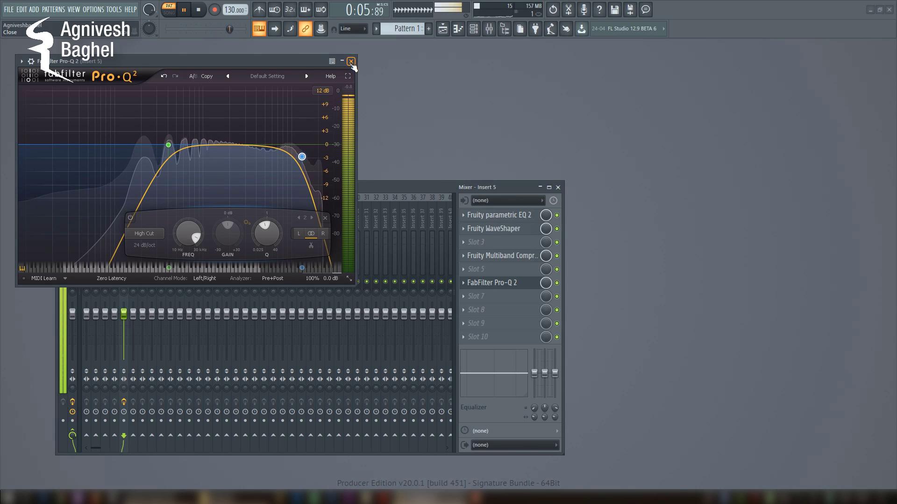
# - Lower the Pro-Q 2 low cut to about 330 Hz and audition it
pyautogui.press('space')
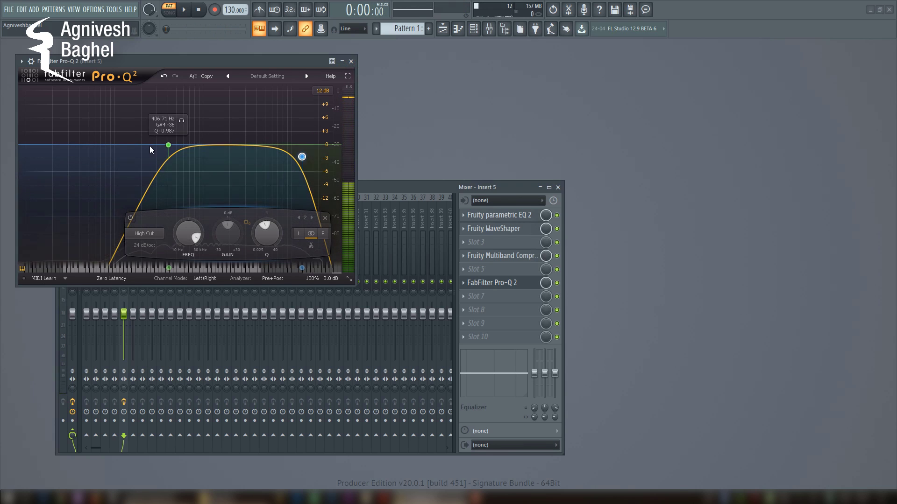
pyautogui.moveTo(169, 147); pyautogui.dragTo(156, 156)
pyautogui.press('space')
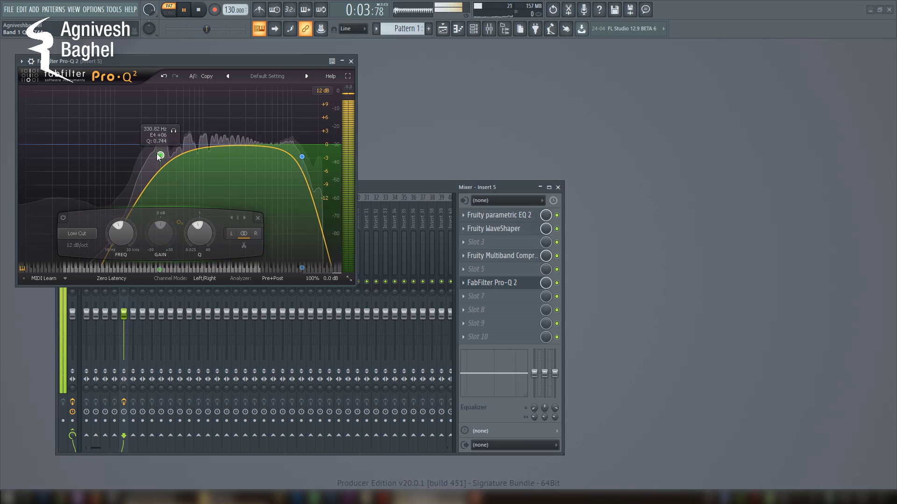
pyautogui.moveTo(541, 256)
pyautogui.mouseDown()
pyautogui.moveTo(540, 301)
pyautogui.moveTo(544, 257)
pyautogui.mouseUp()
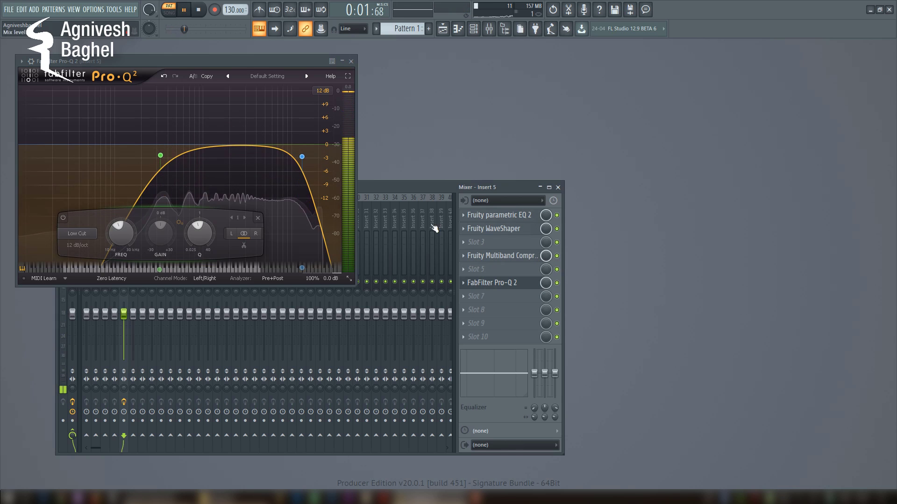
# - Close the Pro-Q 2 window and stop playback
pyautogui.click(351, 61)
pyautogui.press('space')
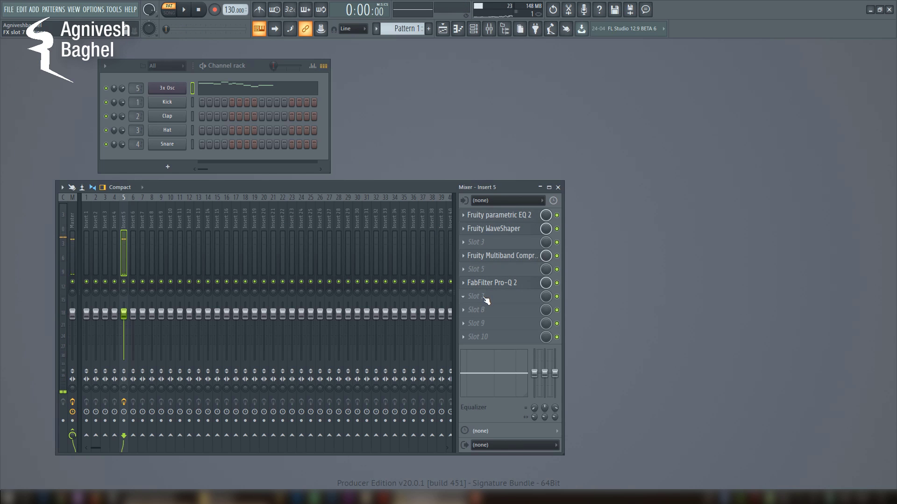
pyautogui.click(465, 303)
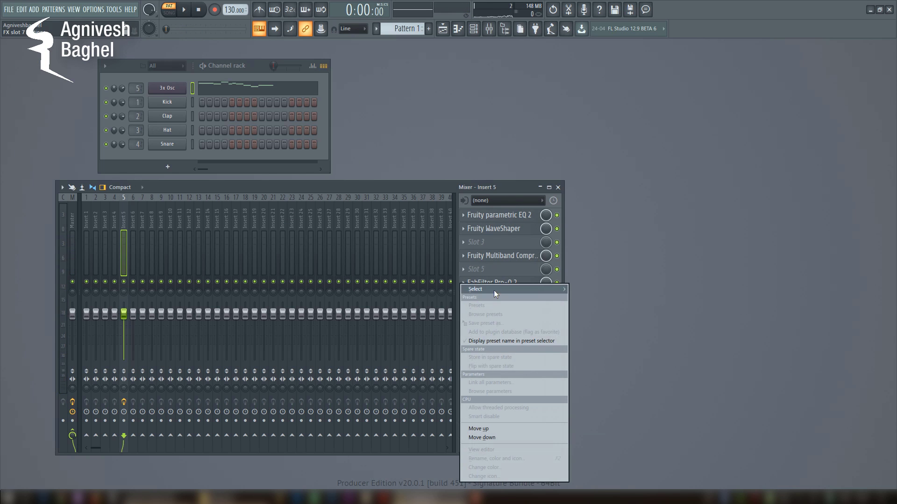
# - Load Dimension Expander from VST > Imagers into slot 7 and audition the stereo widening
pyautogui.moveTo(534, 292)
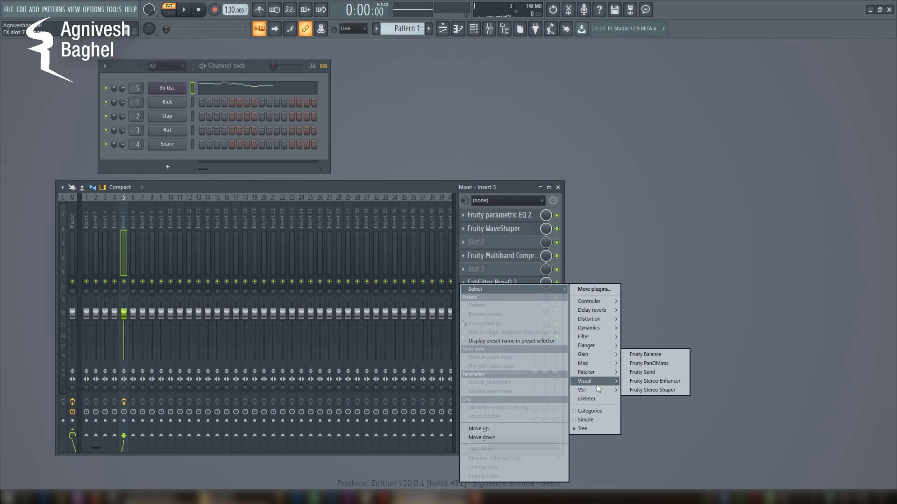
pyautogui.moveTo(598, 388)
pyautogui.moveTo(656, 424)
pyautogui.click(725, 415)
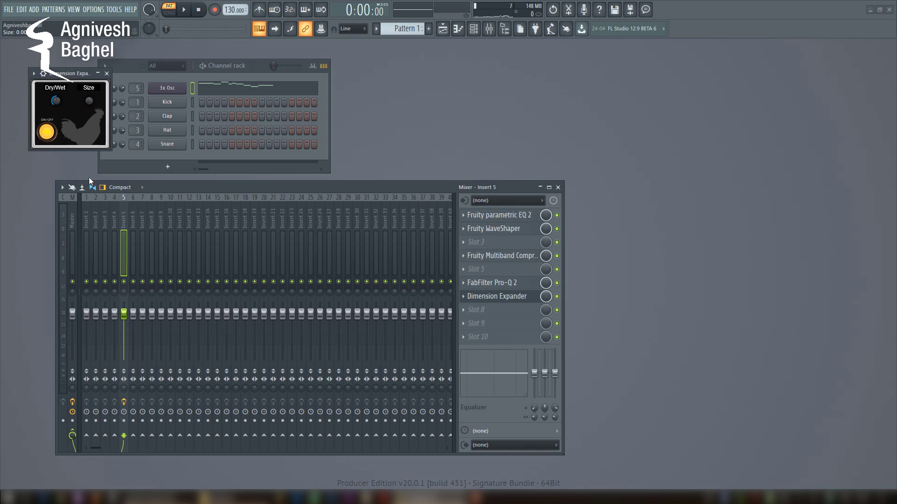
pyautogui.press('space')
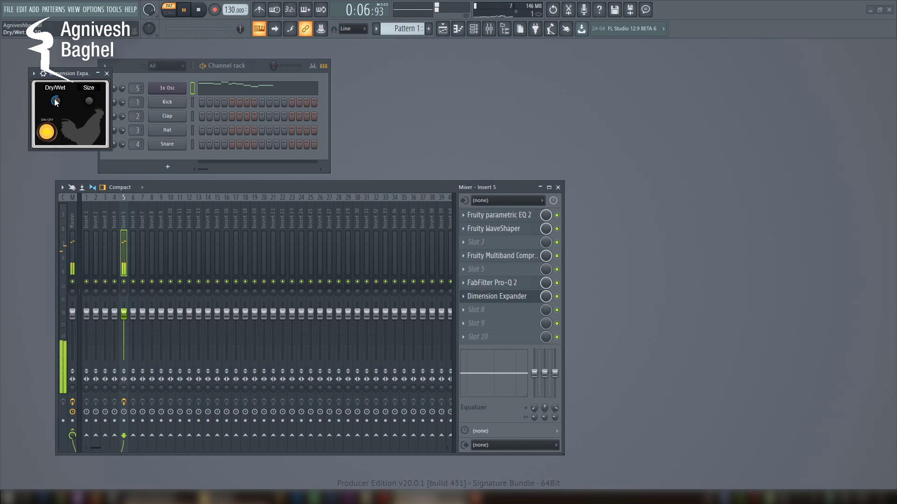
# - Close Dimension Expander and load Fruity Love Philter into Insert 5's slot 9
pyautogui.click(107, 73)
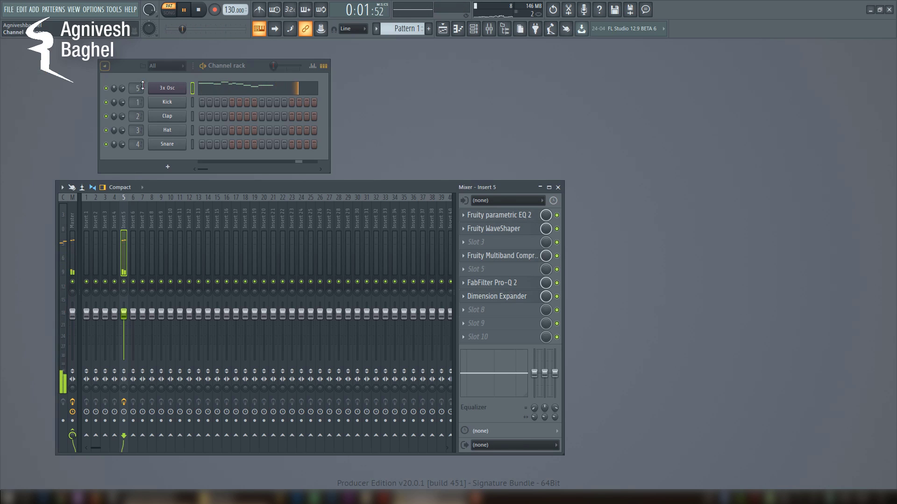
pyautogui.press('space')
pyautogui.click(465, 327)
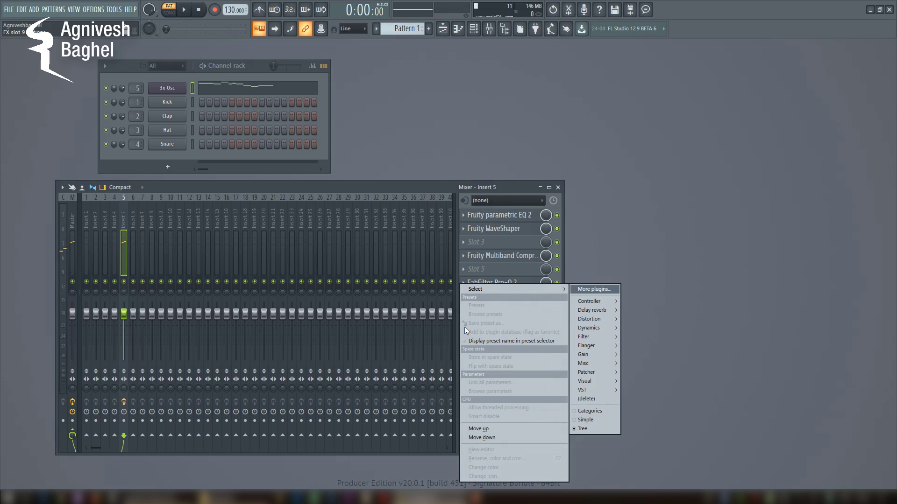
pyautogui.moveTo(531, 290)
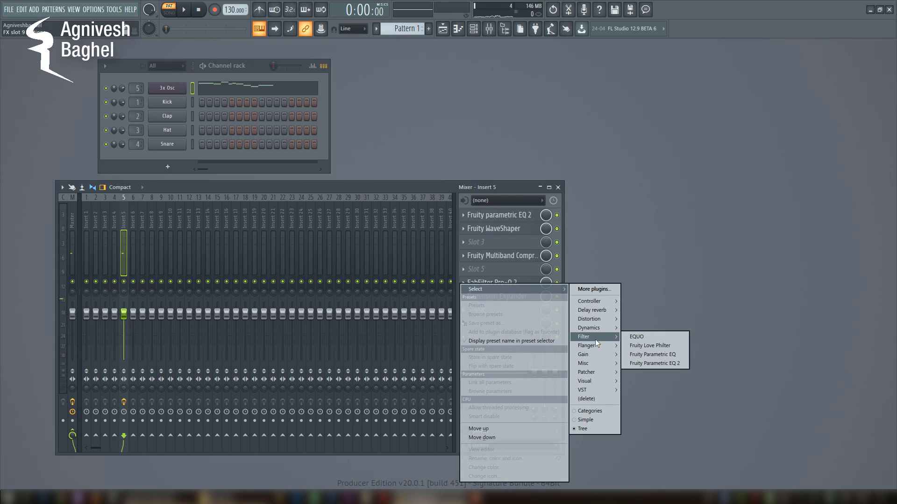
pyautogui.moveTo(598, 320)
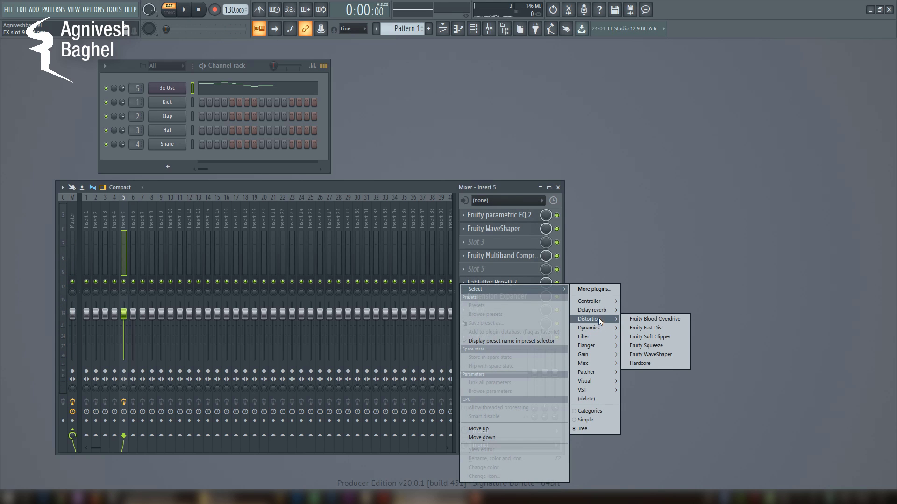
pyautogui.moveTo(590, 339)
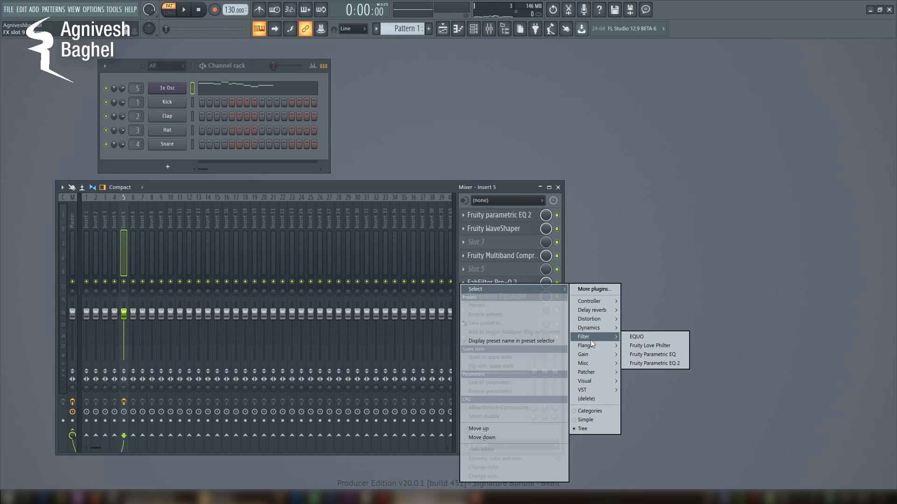
pyautogui.click(647, 346)
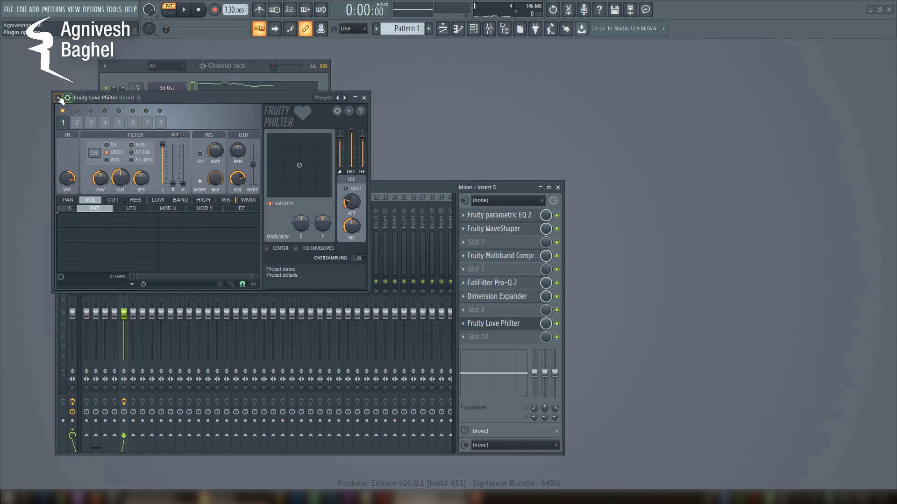
# - Load Love Philter's 'My sidechain 2' preset and move its window to reveal the effect chain
pyautogui.click(59, 98)
pyautogui.moveTo(81, 124)
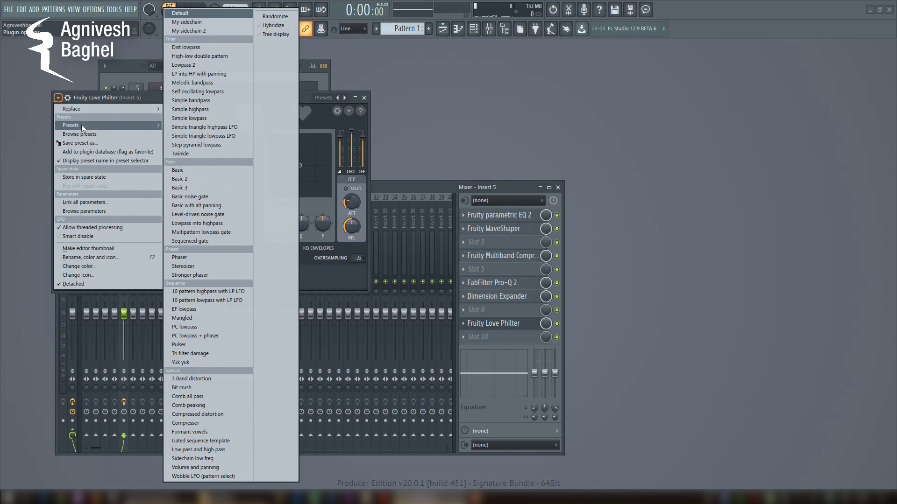
pyautogui.click(198, 30)
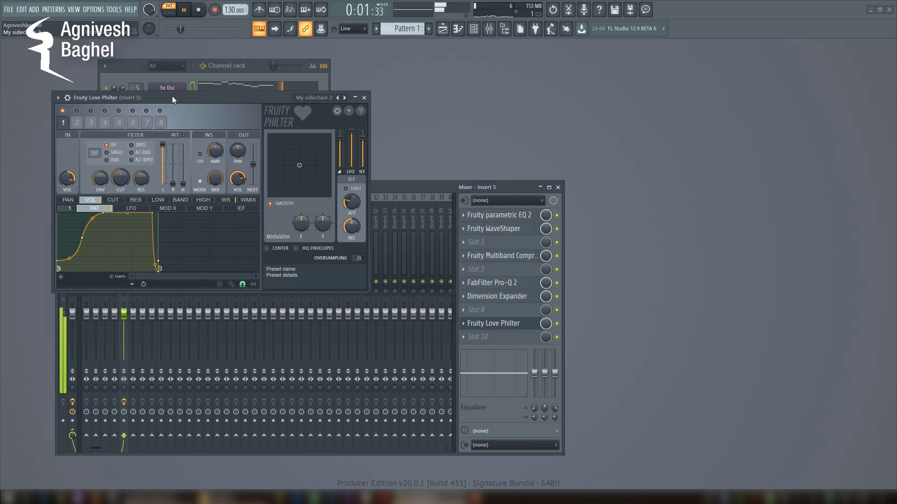
pyautogui.moveTo(172, 96); pyautogui.dragTo(320, 208)
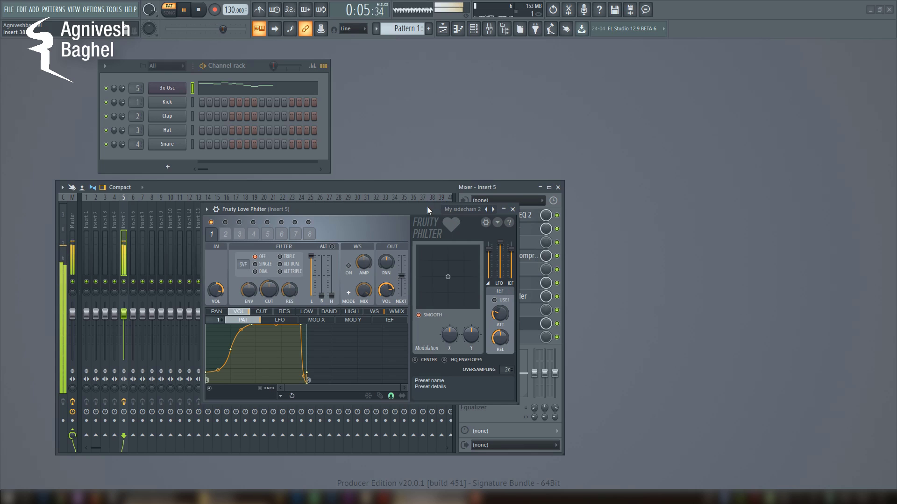
pyautogui.moveTo(427, 209); pyautogui.dragTo(304, 212)
pyautogui.click(464, 339)
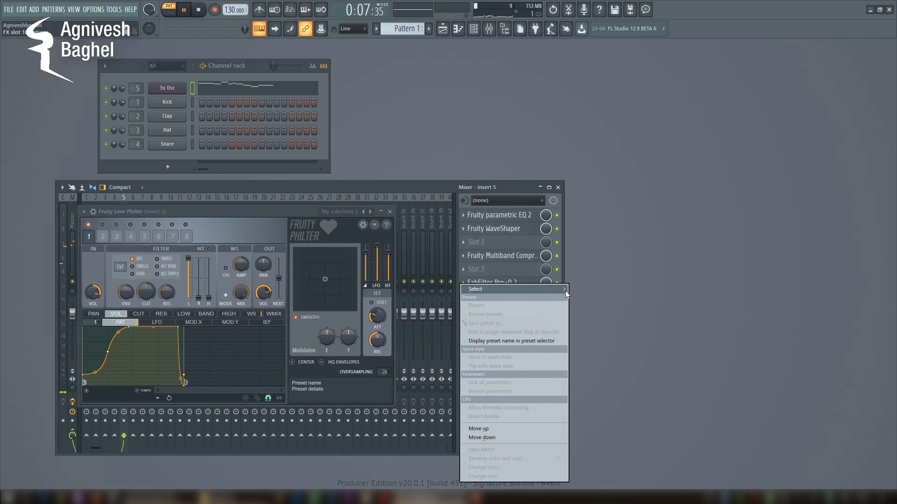
# - Load Fruity Reeverb 2 into slot 10 and lower its wet level to about 38%
pyautogui.moveTo(523, 288)
pyautogui.moveTo(585, 311)
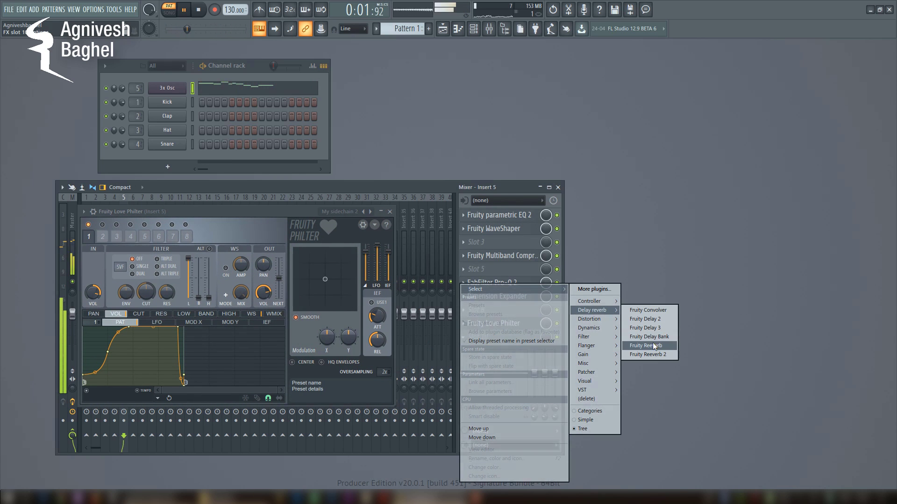
pyautogui.click(658, 355)
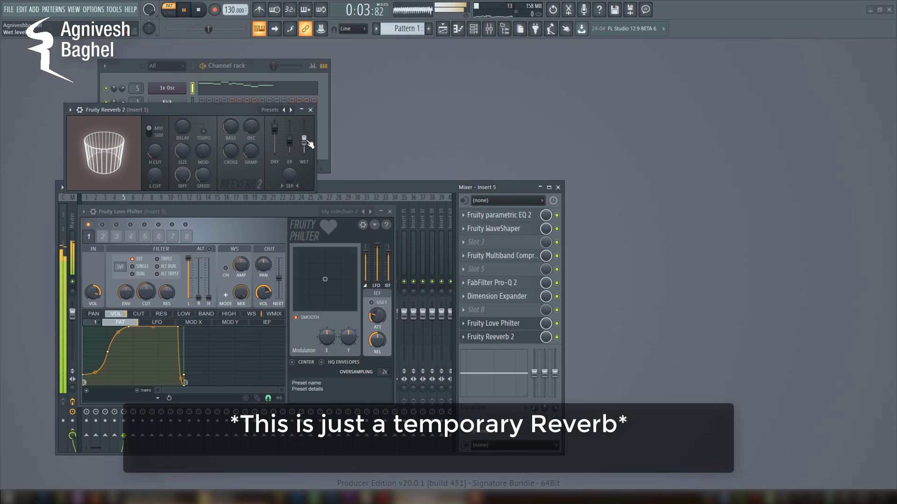
pyautogui.moveTo(304, 138); pyautogui.dragTo(307, 144)
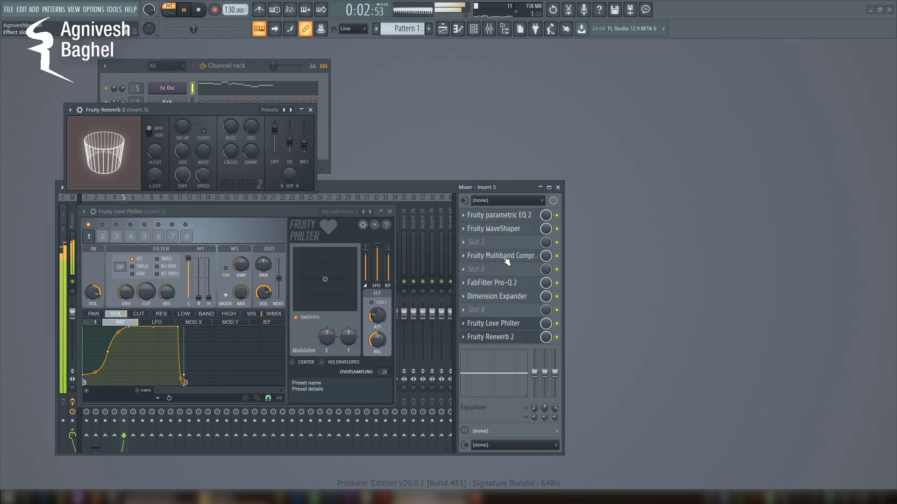
# - Reopen Insert 5's Pro-Q 2 and raise the low cut to about 378 Hz
pyautogui.click(510, 283)
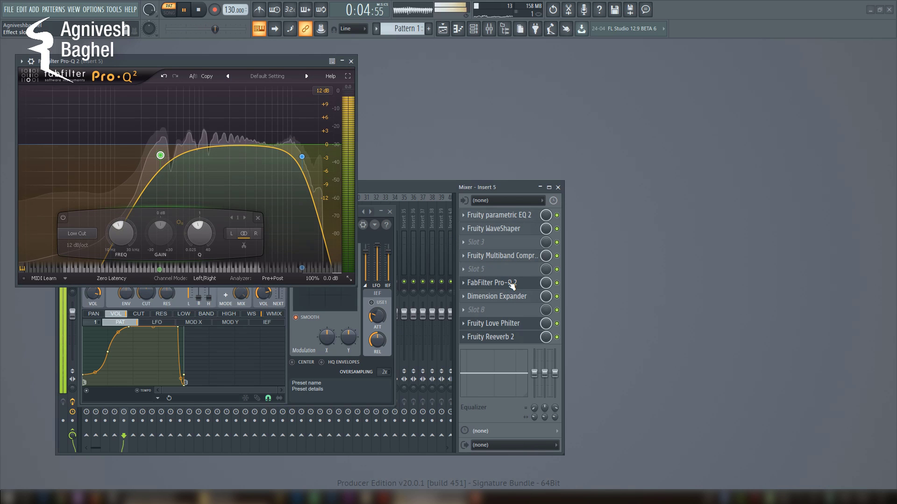
pyautogui.moveTo(161, 155); pyautogui.dragTo(172, 148)
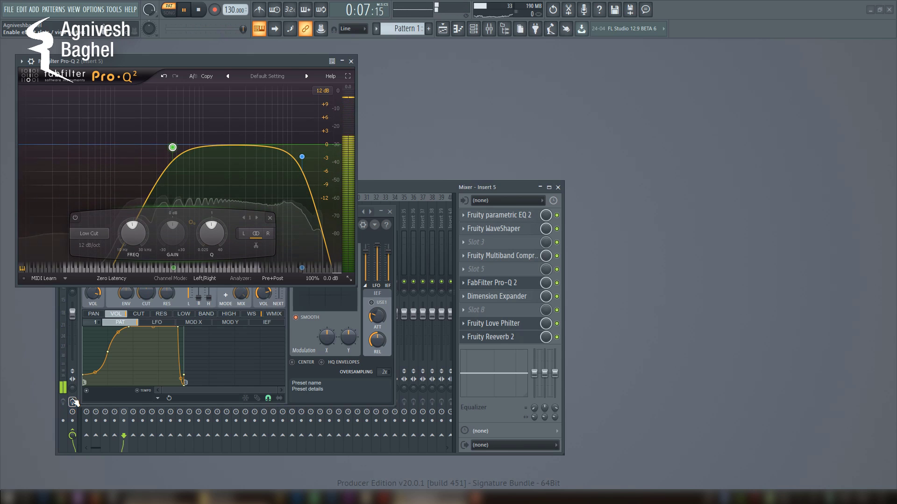
pyautogui.moveTo(211, 65); pyautogui.dragTo(429, 22)
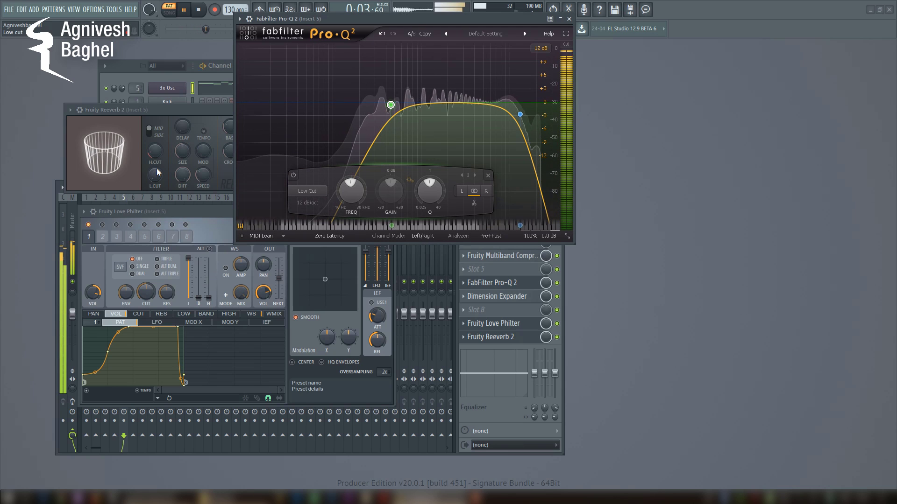
pyautogui.press('space')
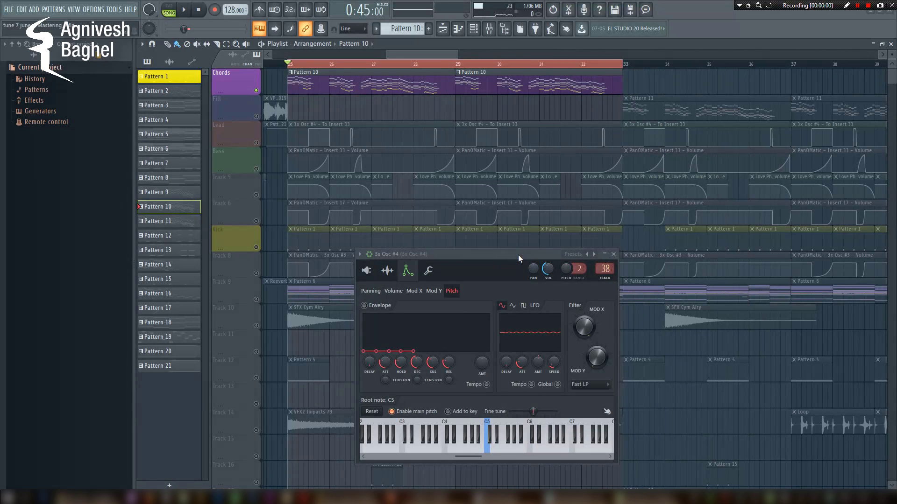
# - Switch 3x Osc #4's pitch LFO amount between zero and a small vibrato, comparing both
pyautogui.moveTo(518, 254); pyautogui.dragTo(520, 114)
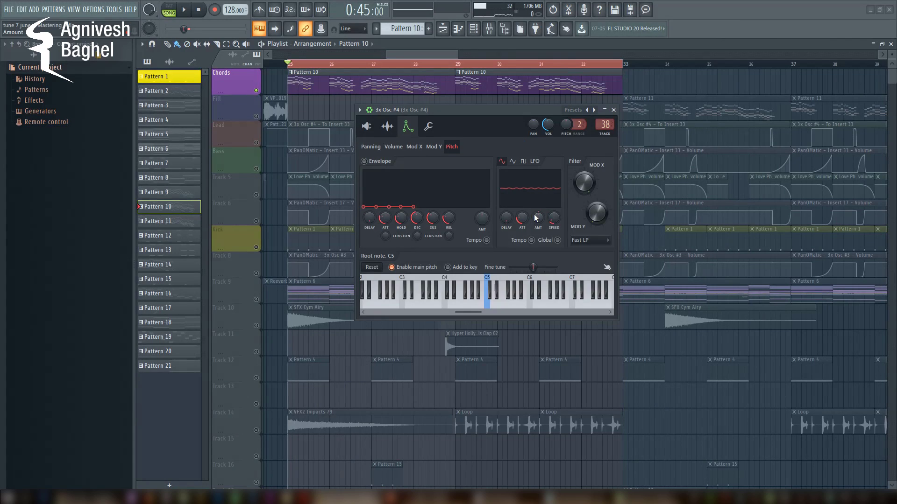
pyautogui.moveTo(536, 218); pyautogui.dragTo(538, 220)
pyautogui.press('space')
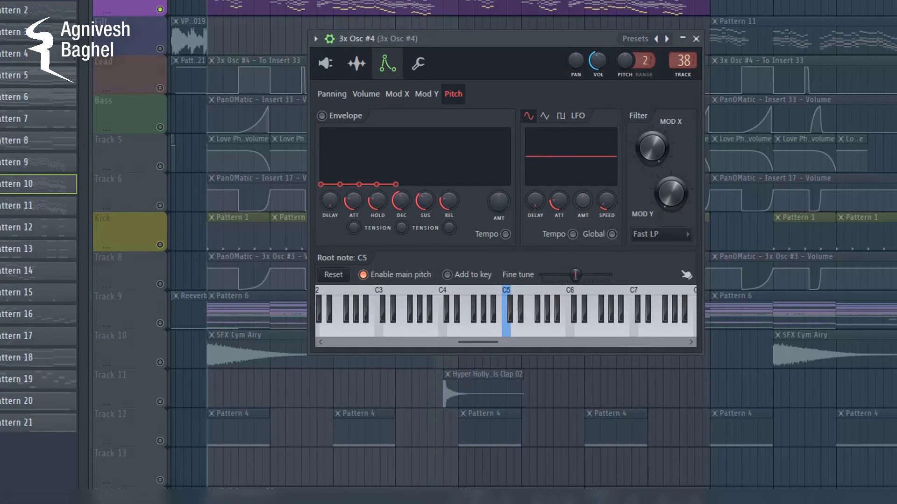
pyautogui.moveTo(583, 206); pyautogui.dragTo(582, 200)
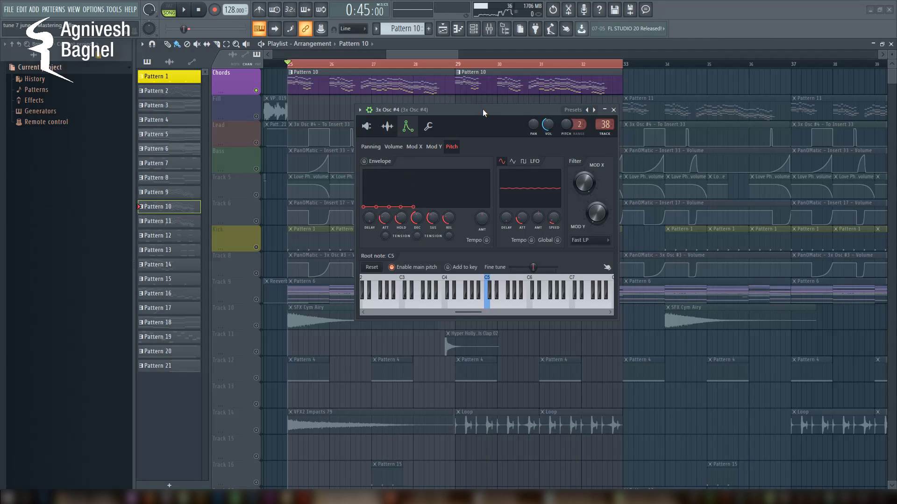
pyautogui.moveTo(538, 218); pyautogui.dragTo(538, 220)
pyautogui.press('space')
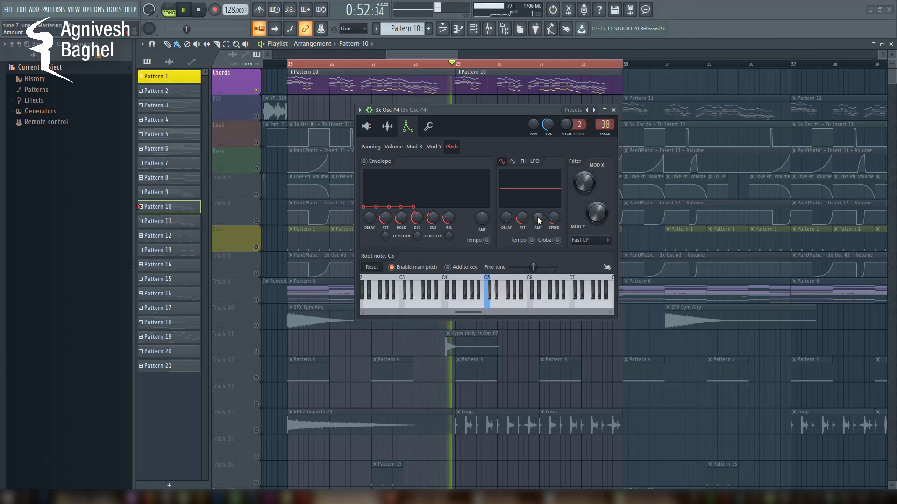
pyautogui.moveTo(539, 220); pyautogui.dragTo(538, 214)
pyautogui.press('space')
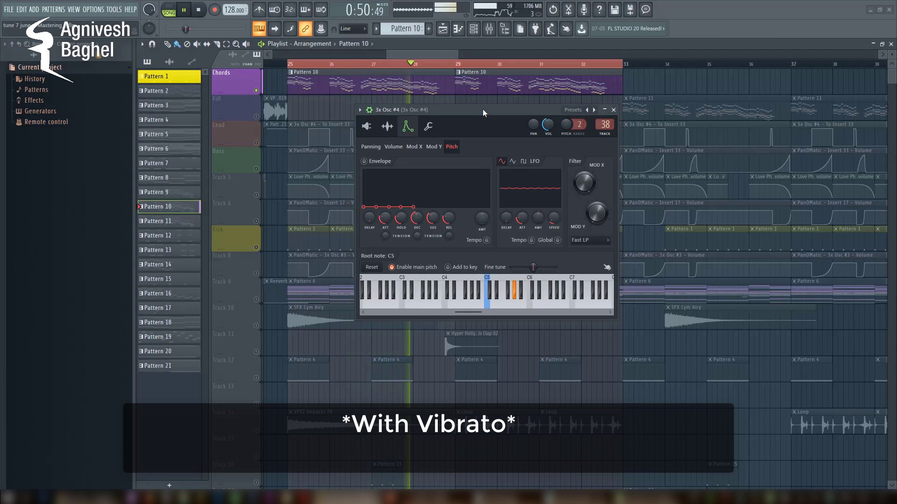
pyautogui.press('space')
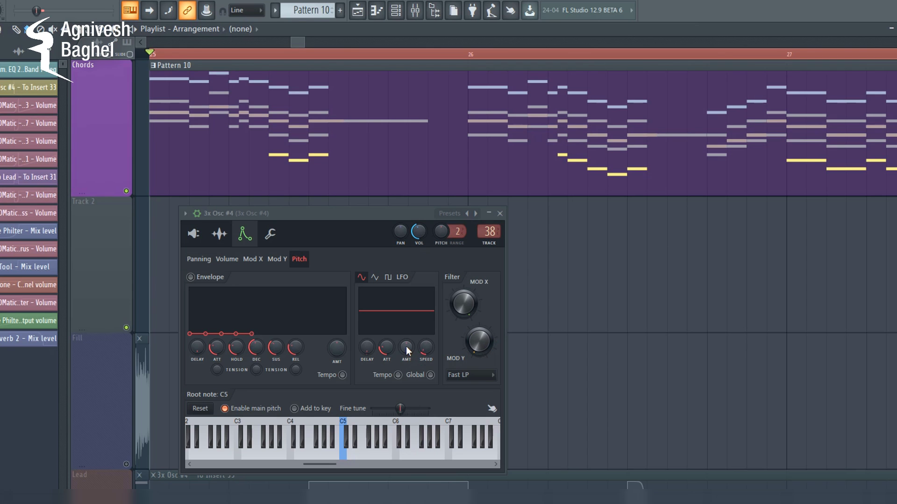
# - Create an automation clip for 3x Osc #4's pitch LFO amount and close the channel window
pyautogui.rightClick(407, 346)
pyautogui.click(434, 392)
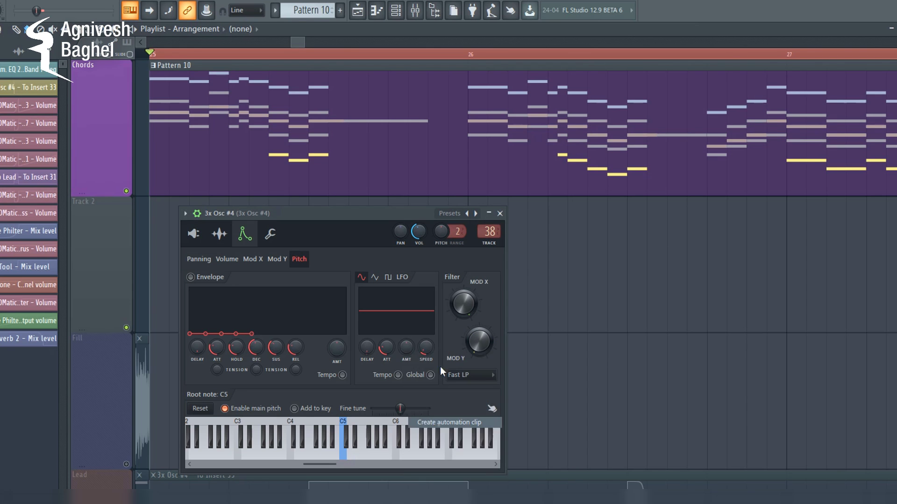
pyautogui.click(501, 214)
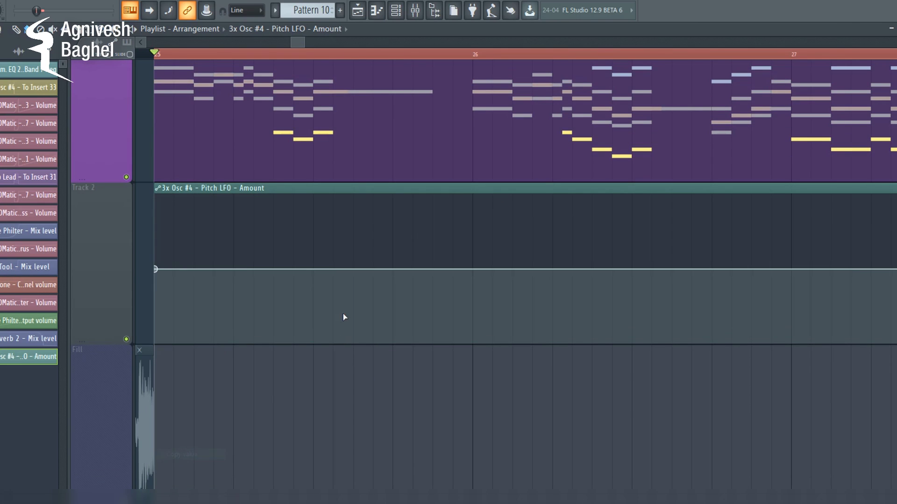
# - Add points to the automation curve and lift one to raise the LFO amount
pyautogui.rightClick(334, 270)
pyautogui.click(380, 458)
pyautogui.moveTo(391, 268); pyautogui.dragTo(474, 269)
pyautogui.press('space')
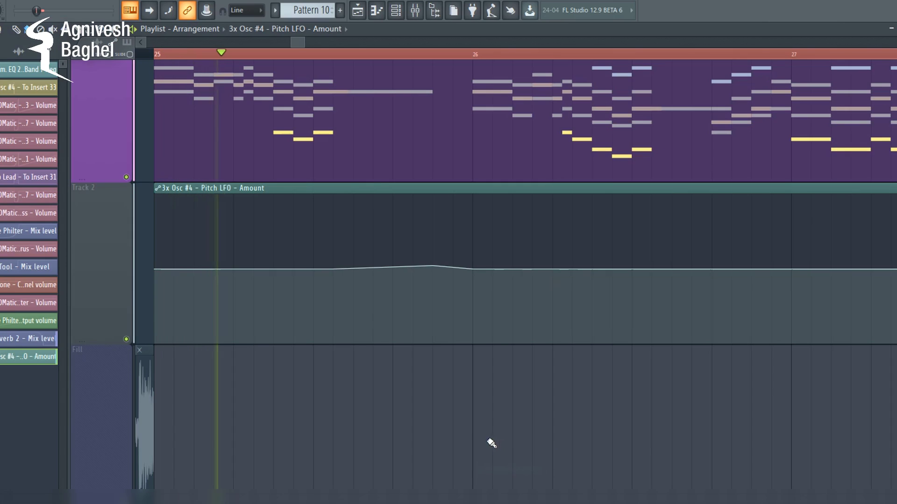
pyautogui.press('space')
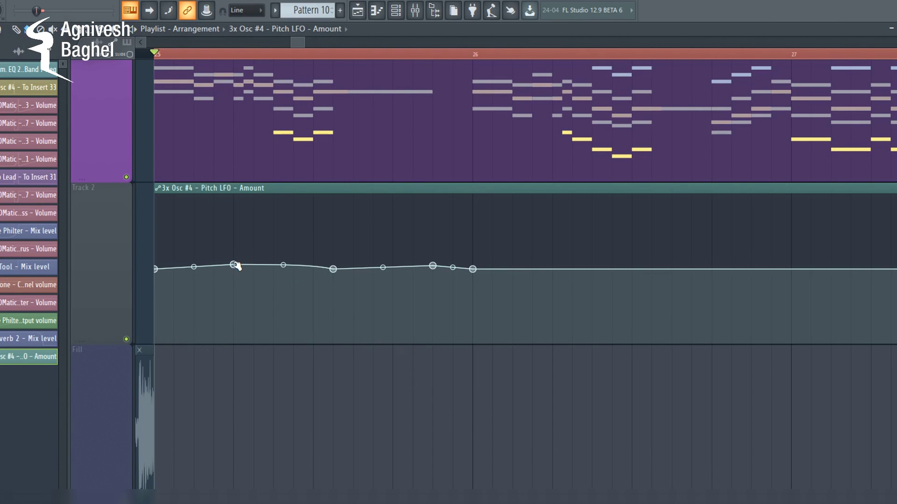
pyautogui.press('space')
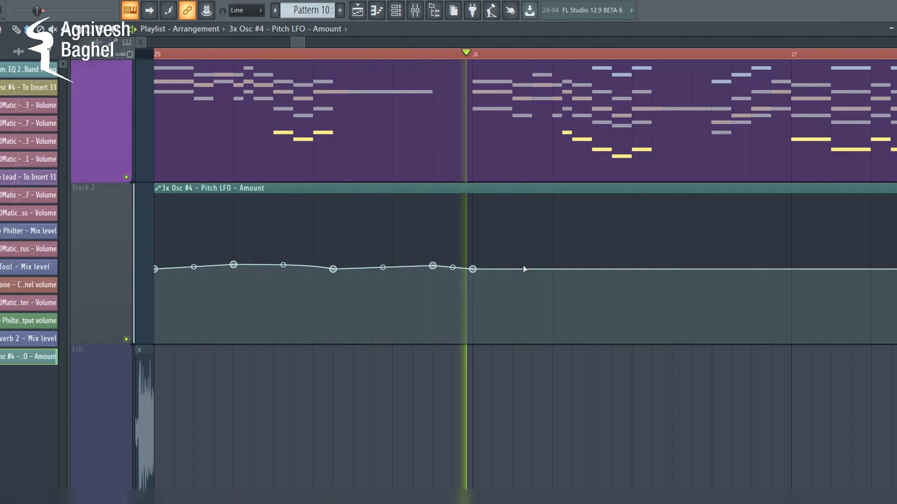
pyautogui.press('space')
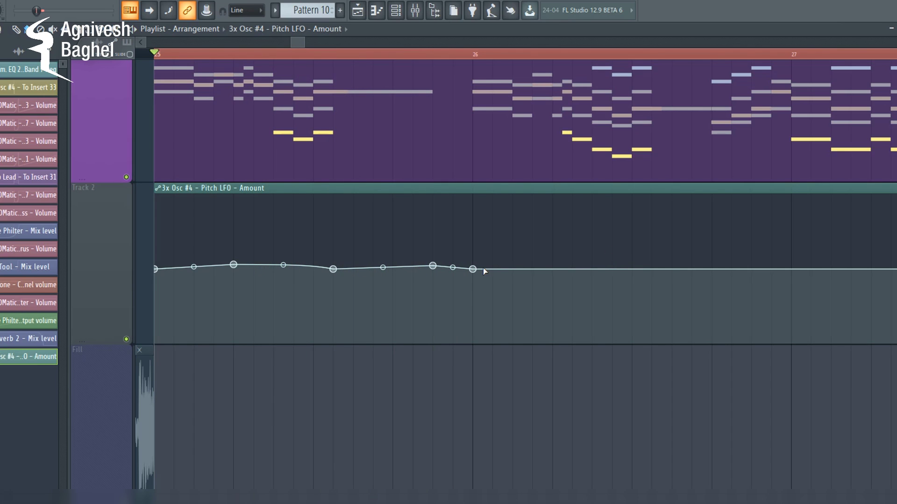
# - Add a final point rising toward bar 27 and reshape the last curve segment
pyautogui.click(712, 257)
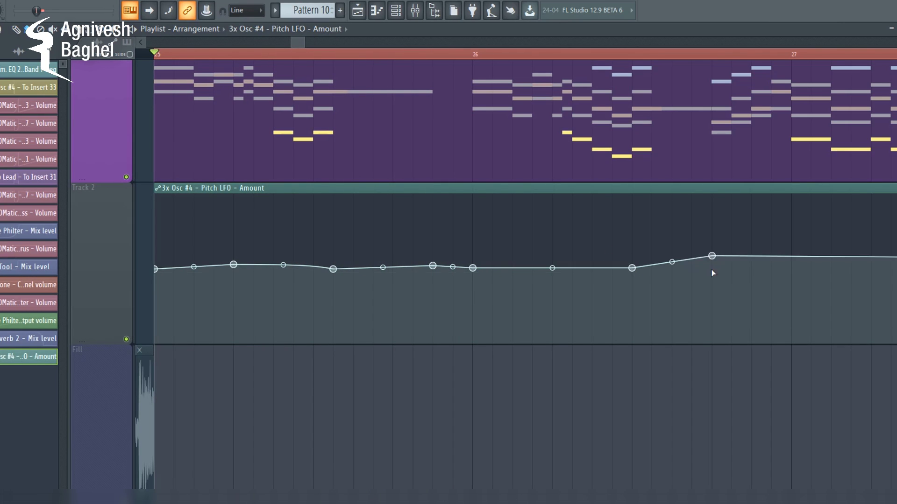
pyautogui.rightClick(712, 257)
pyautogui.click(762, 466)
pyautogui.press('space')
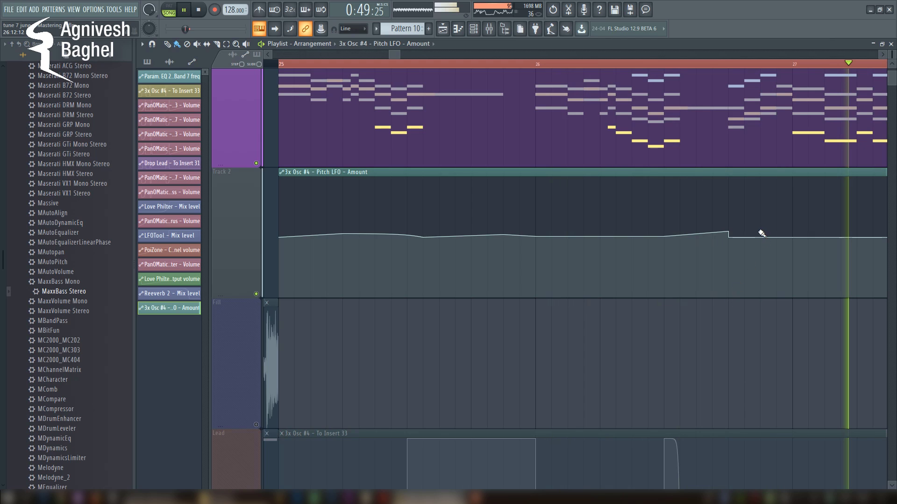
pyautogui.scroll(-5, 759, 234)
pyautogui.press('space')
pyautogui.scroll(4, 756, 233)
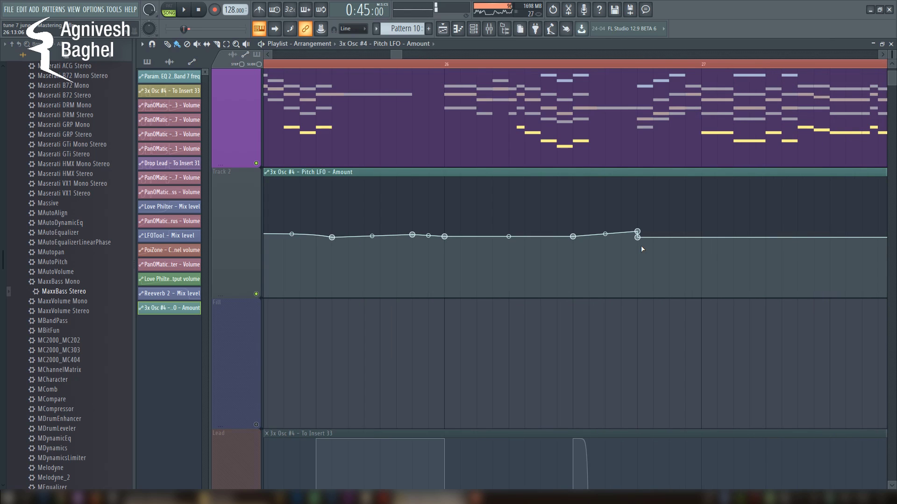